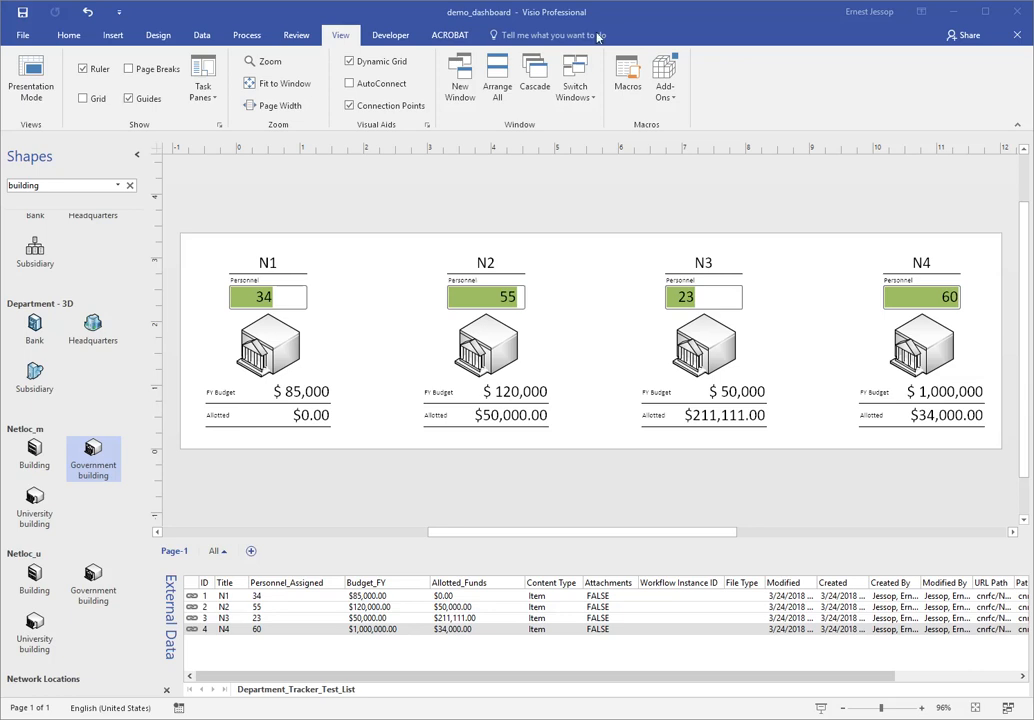
left_click_drag(93, 325, 597, 258)
left_click(622, 285)
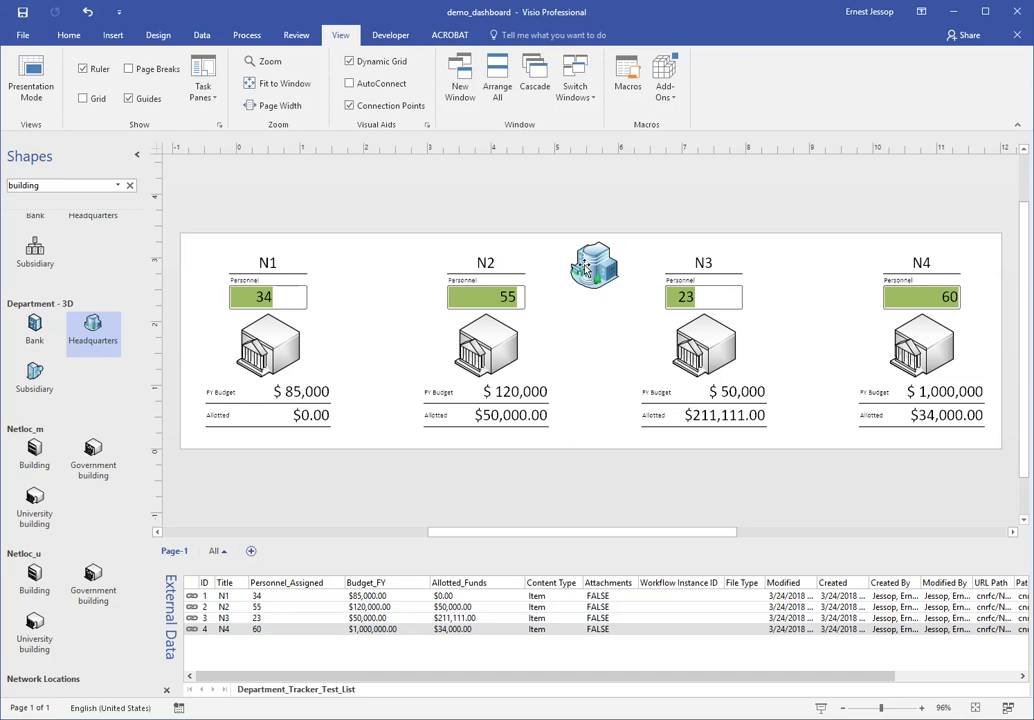
left_click_drag(588, 264, 592, 262)
key("Delete")
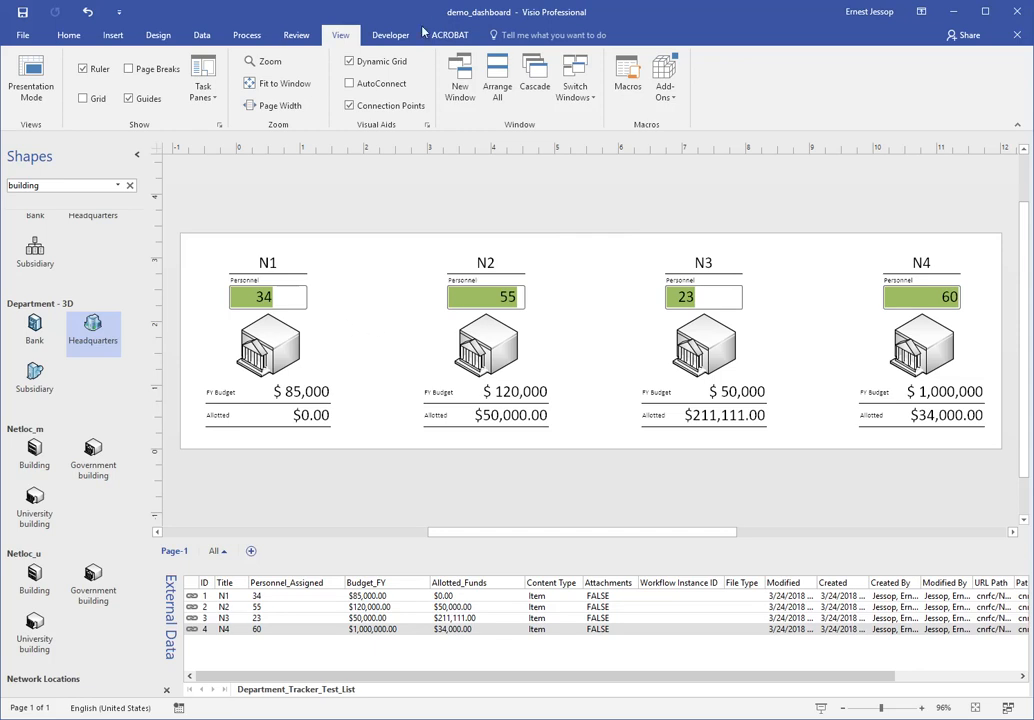
left_click(383, 37)
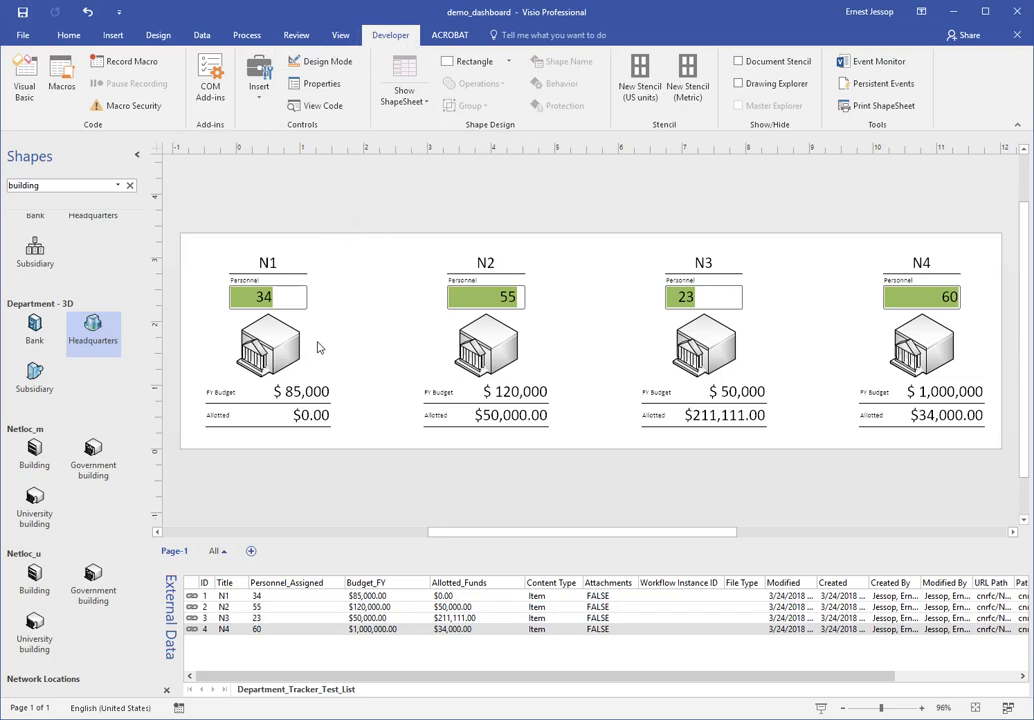
left_click(270, 343)
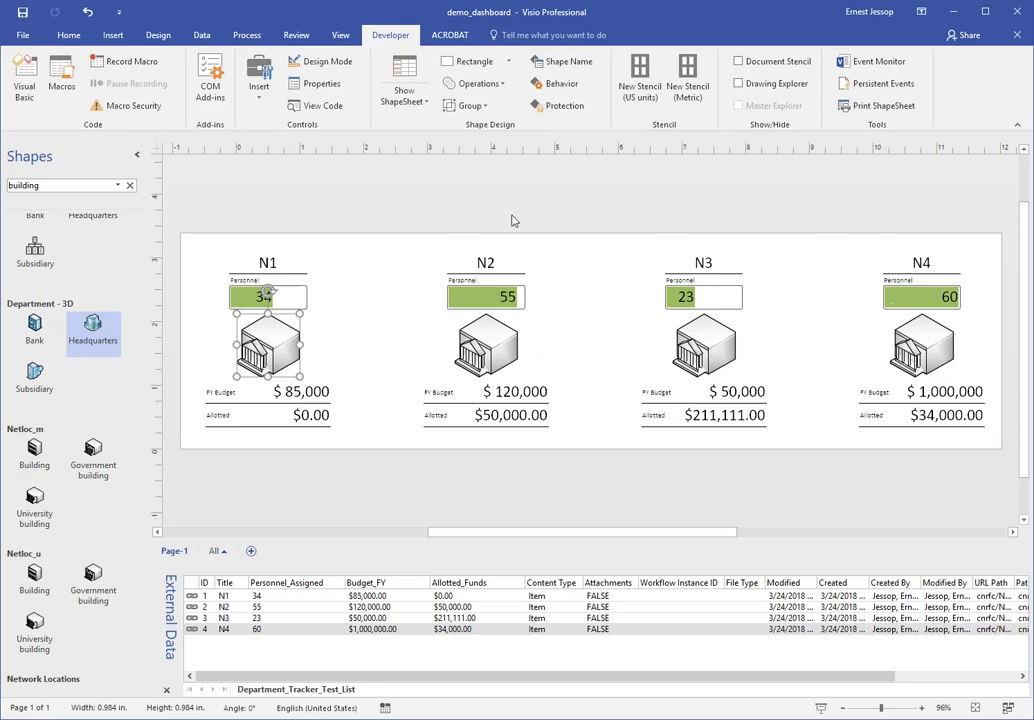
left_click(402, 233)
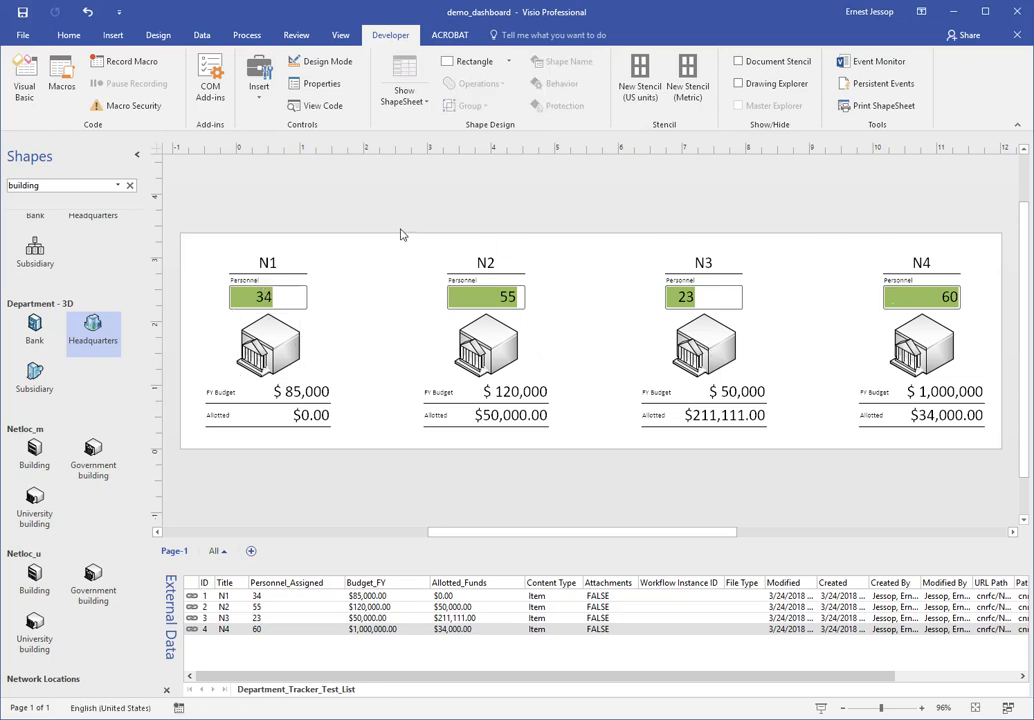
Collapse the Shapes pane and hide the External Data window so only the dashboard drawing remains
left_click(137, 155)
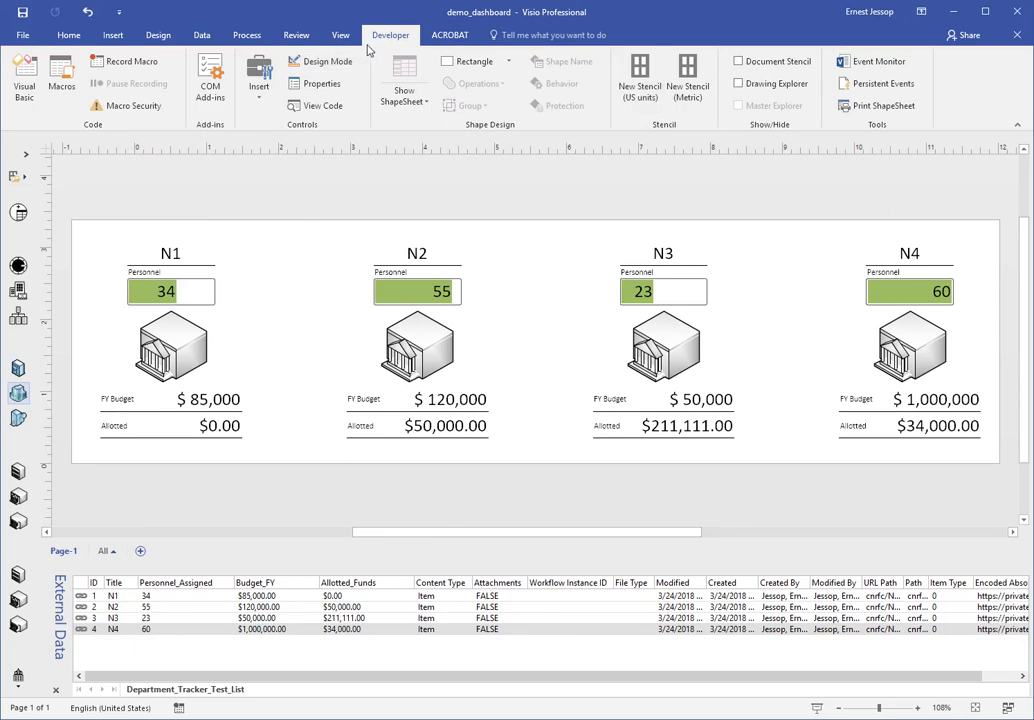
left_click(201, 35)
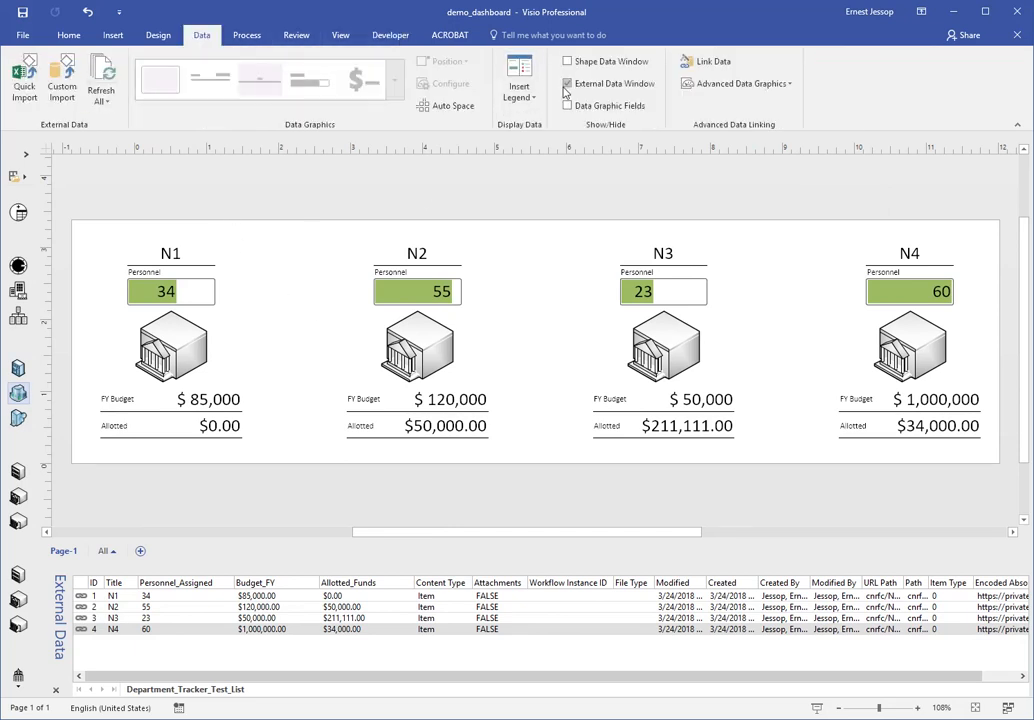
left_click(567, 83)
left_click(339, 36)
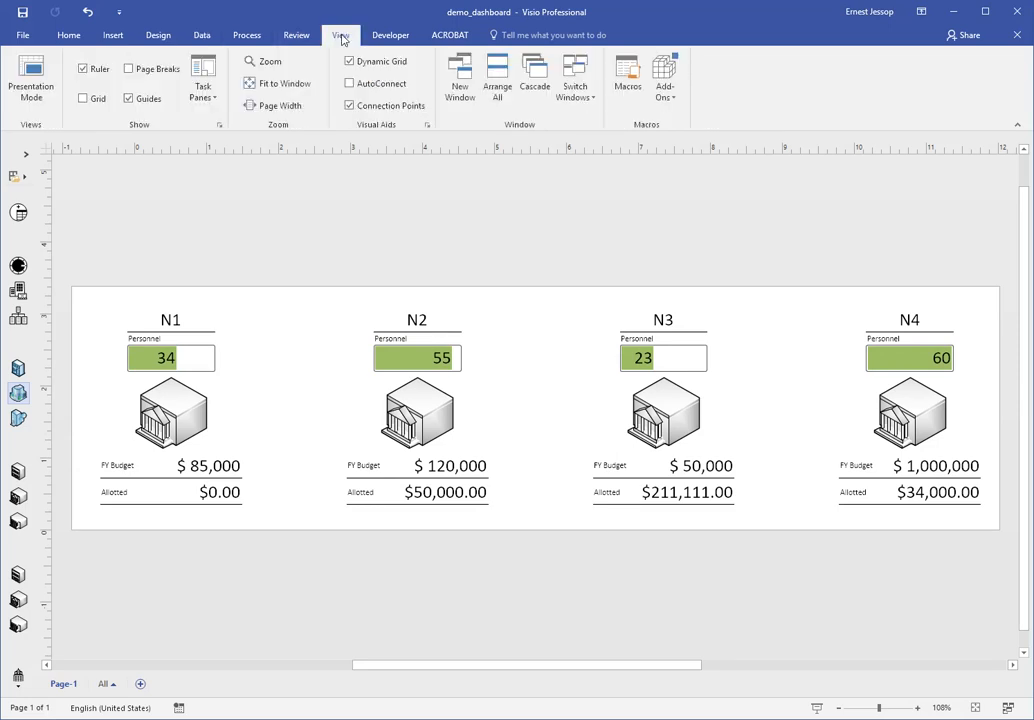
left_click(264, 84)
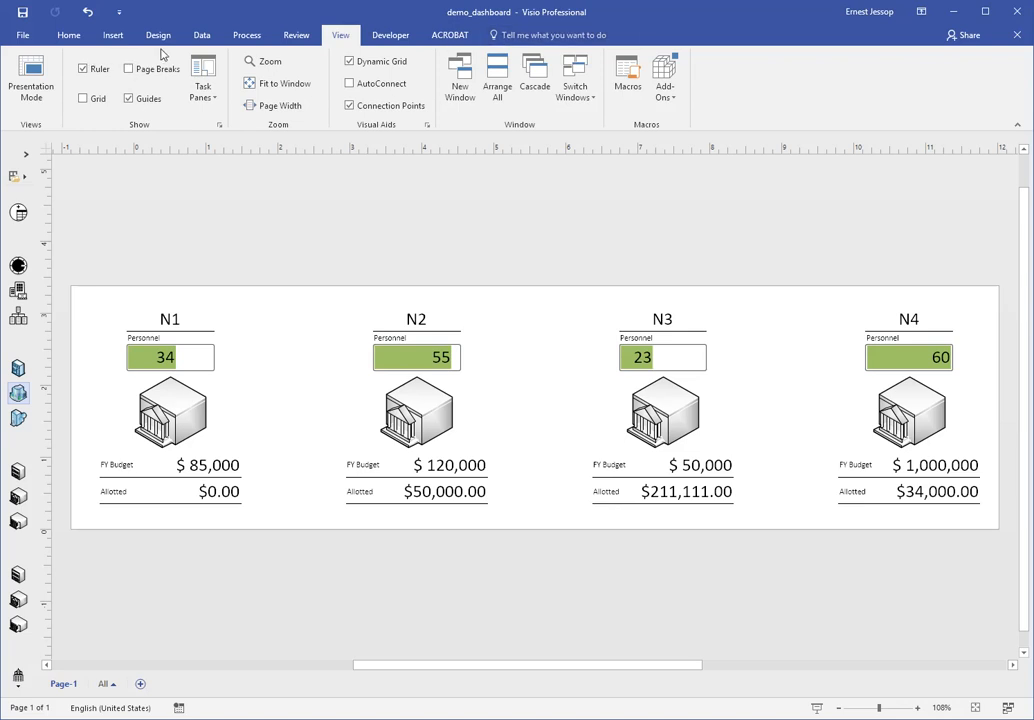
Begin saving a copy of demo_dashboard in the _Test folder with Visio 2010 Web Drawing as the file type
left_click(25, 42)
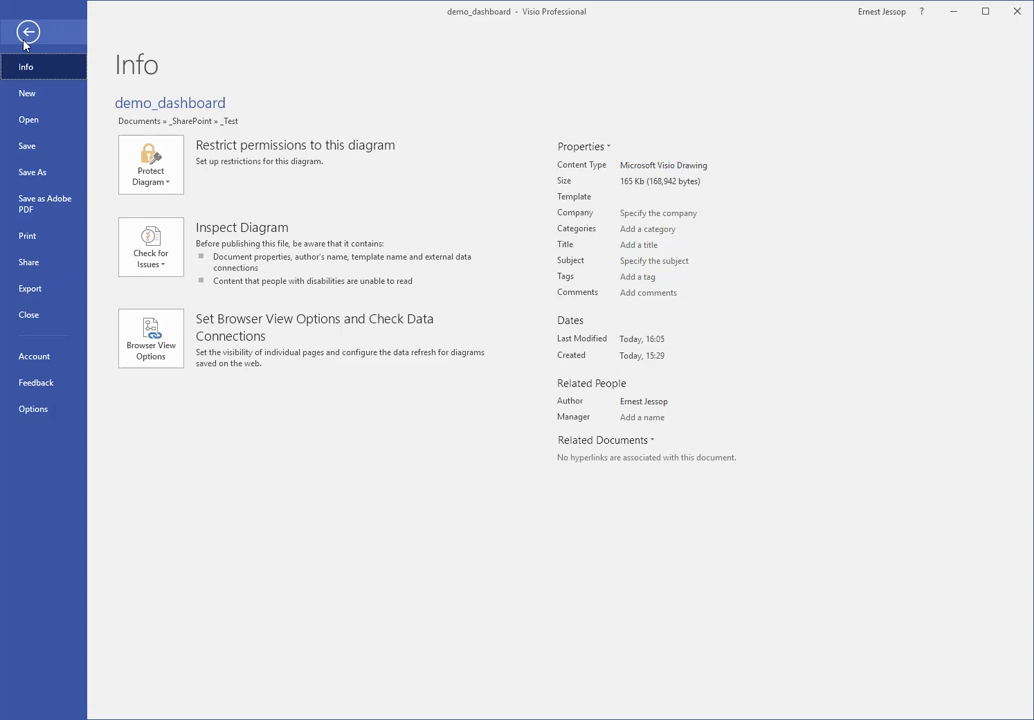
left_click(55, 172)
left_click(172, 260)
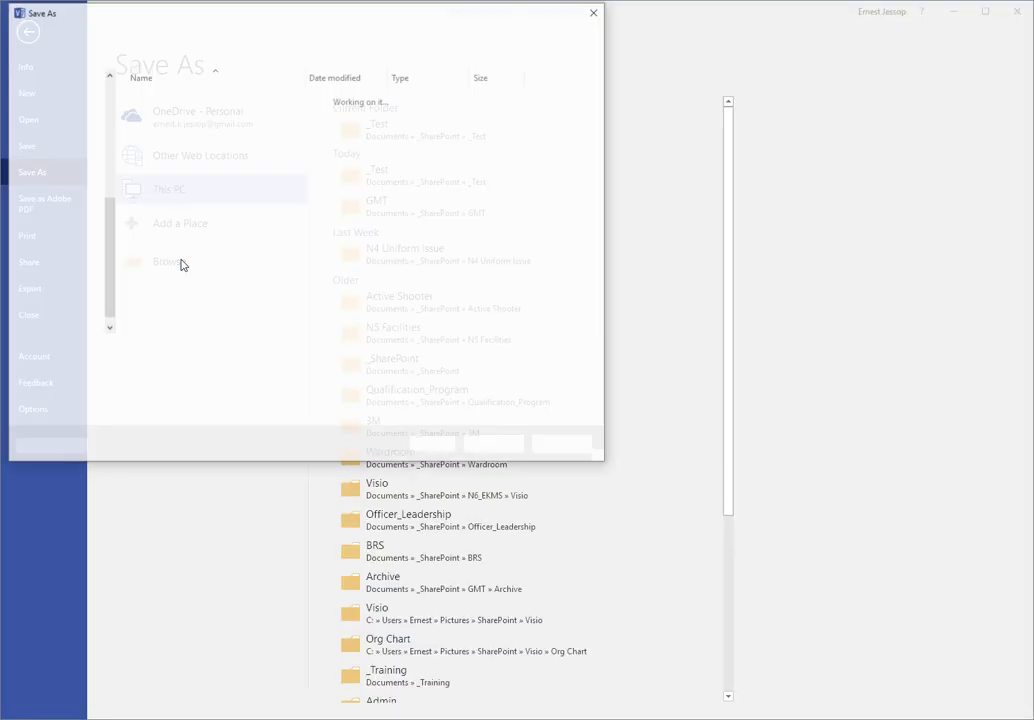
left_click(295, 369)
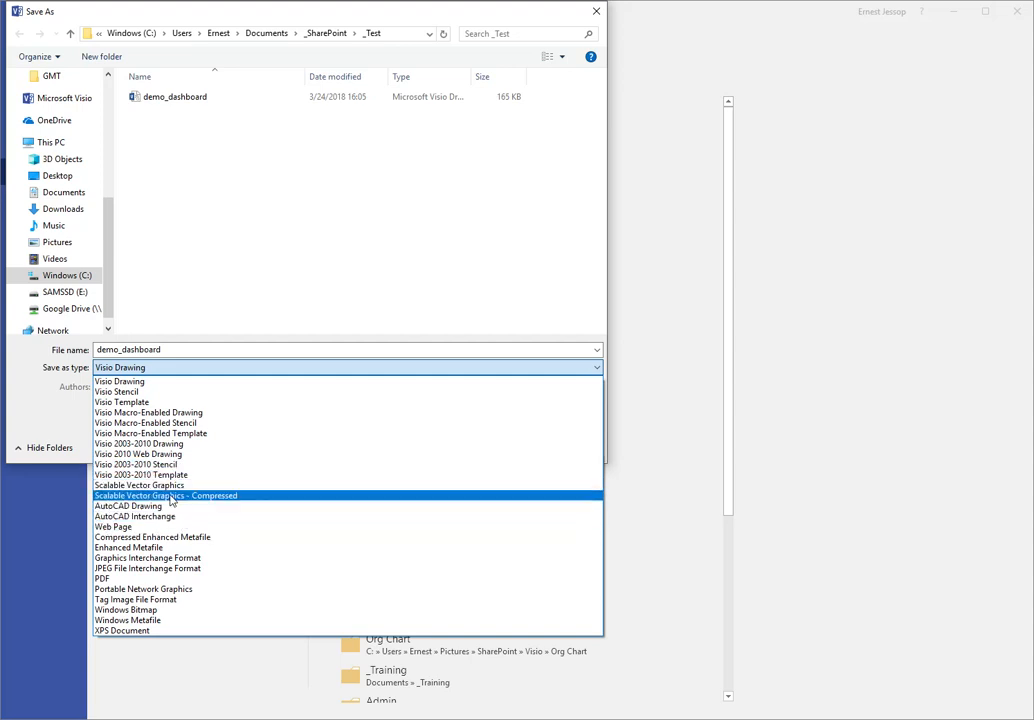
left_click(166, 455)
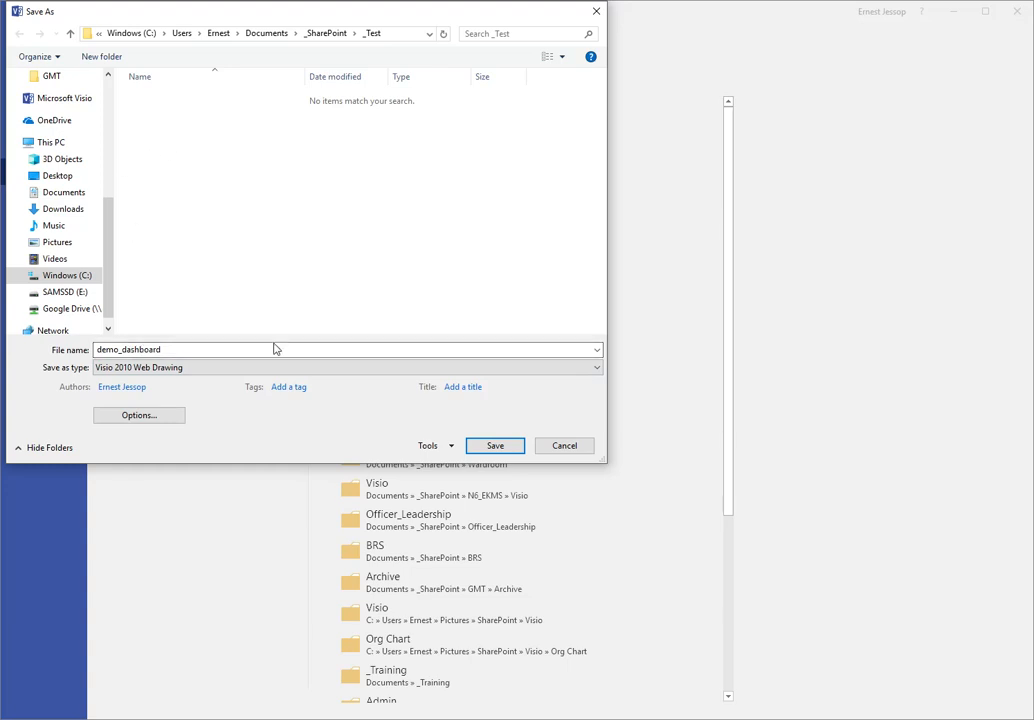
Configure the Department_Tracker_Test_List data source to refresh automatically every 60 minutes and overwrite user changes to shape data
left_click(145, 417)
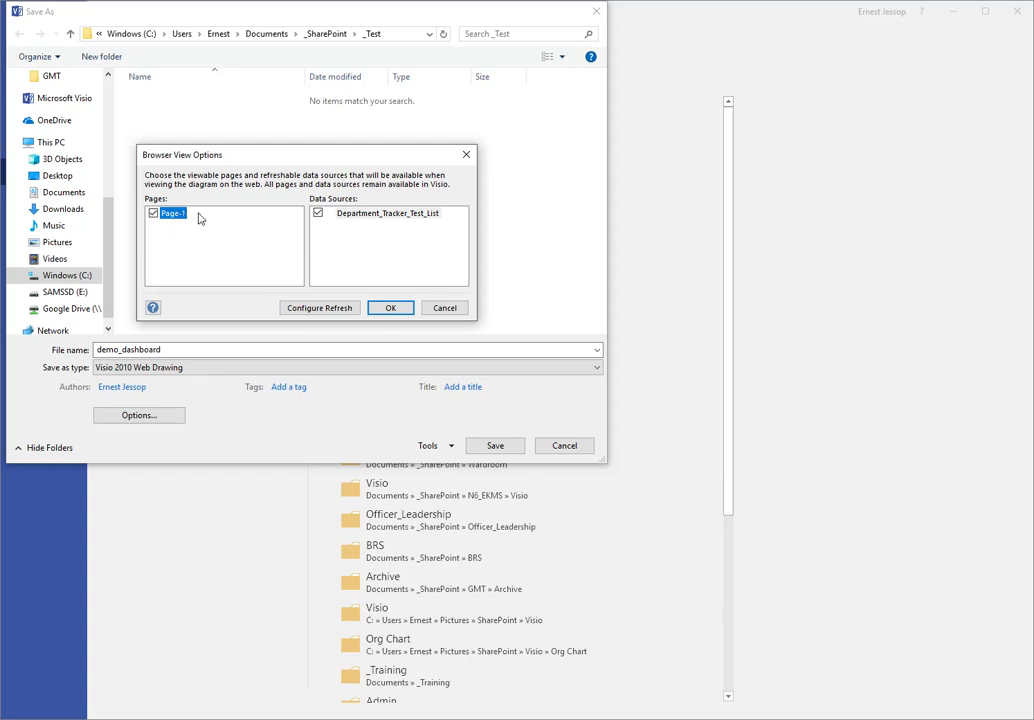
left_click(337, 310)
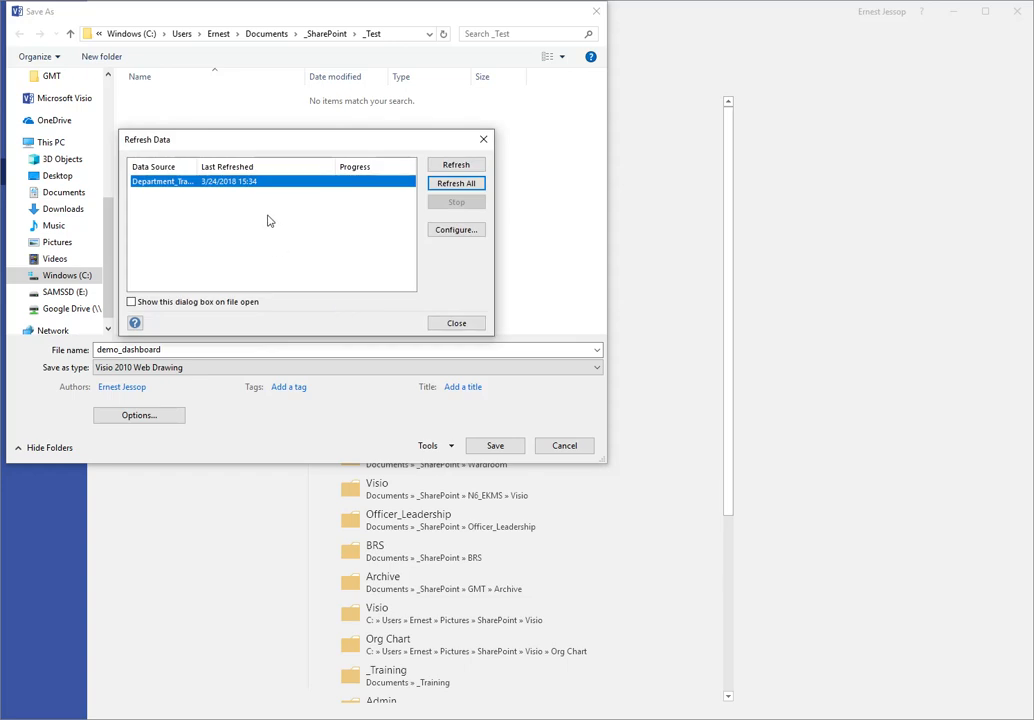
left_click_drag(193, 169, 264, 168)
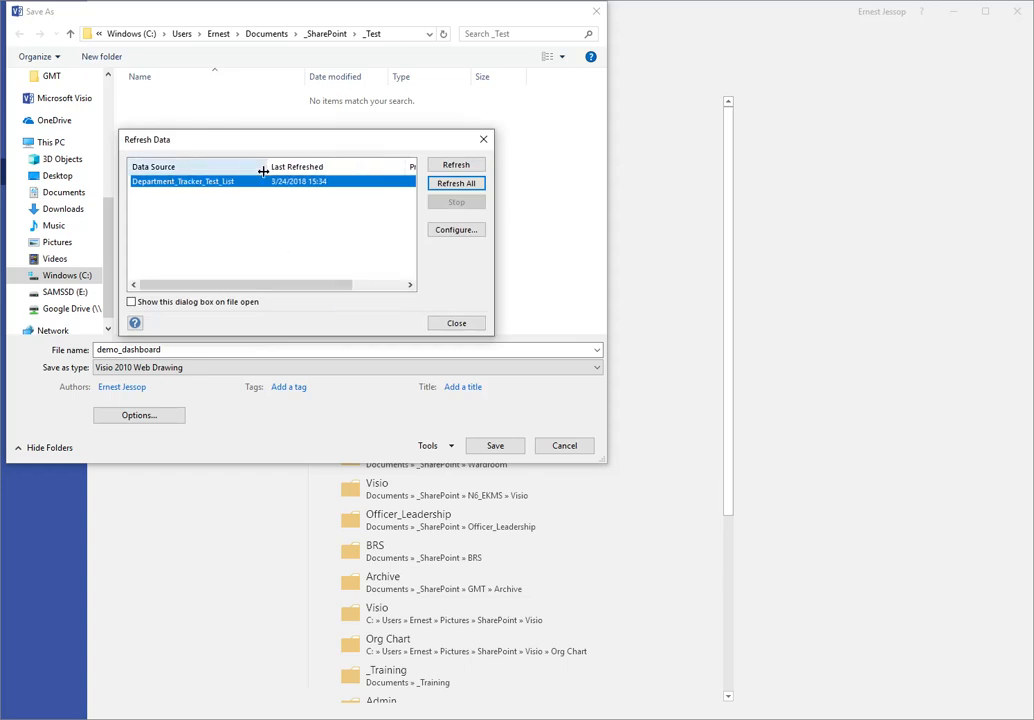
left_click(452, 230)
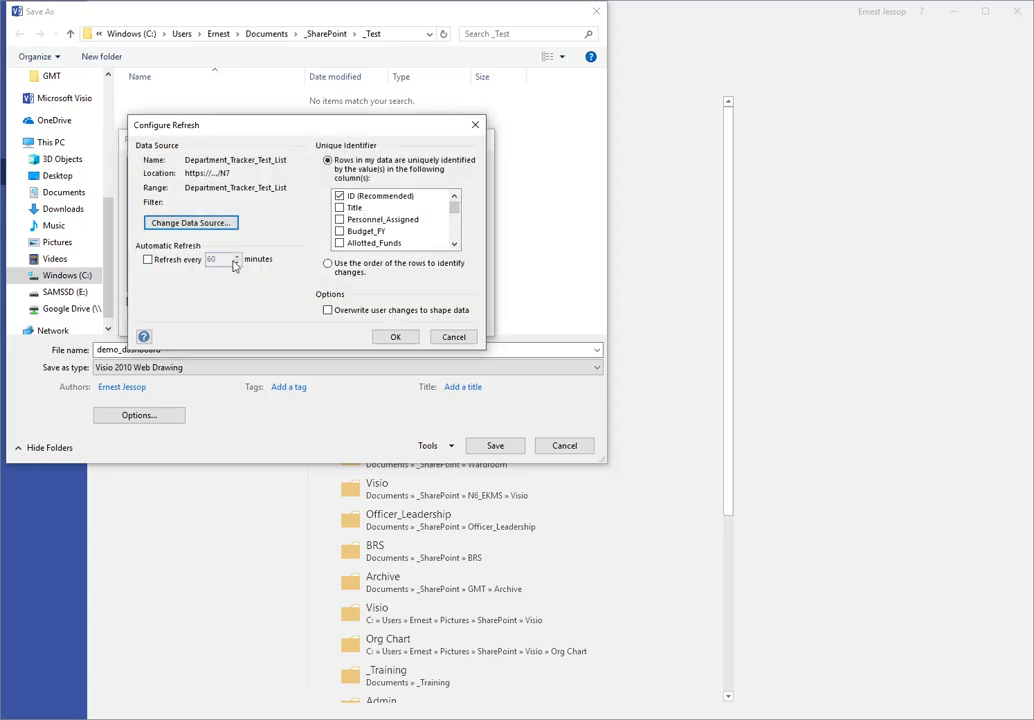
left_click(148, 260)
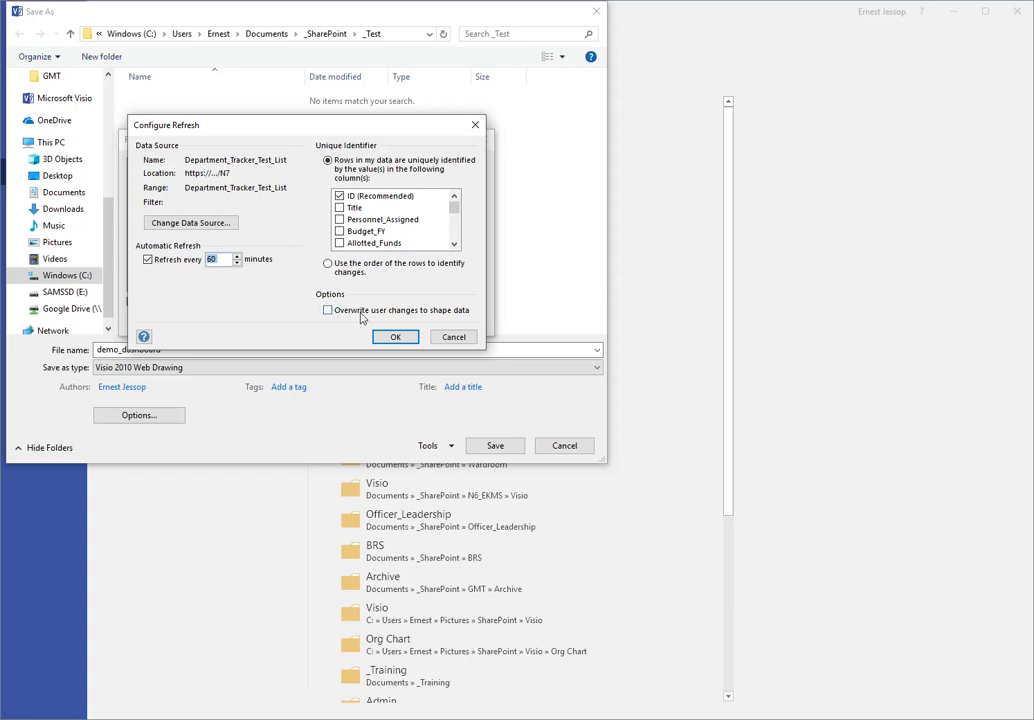
left_click(328, 312)
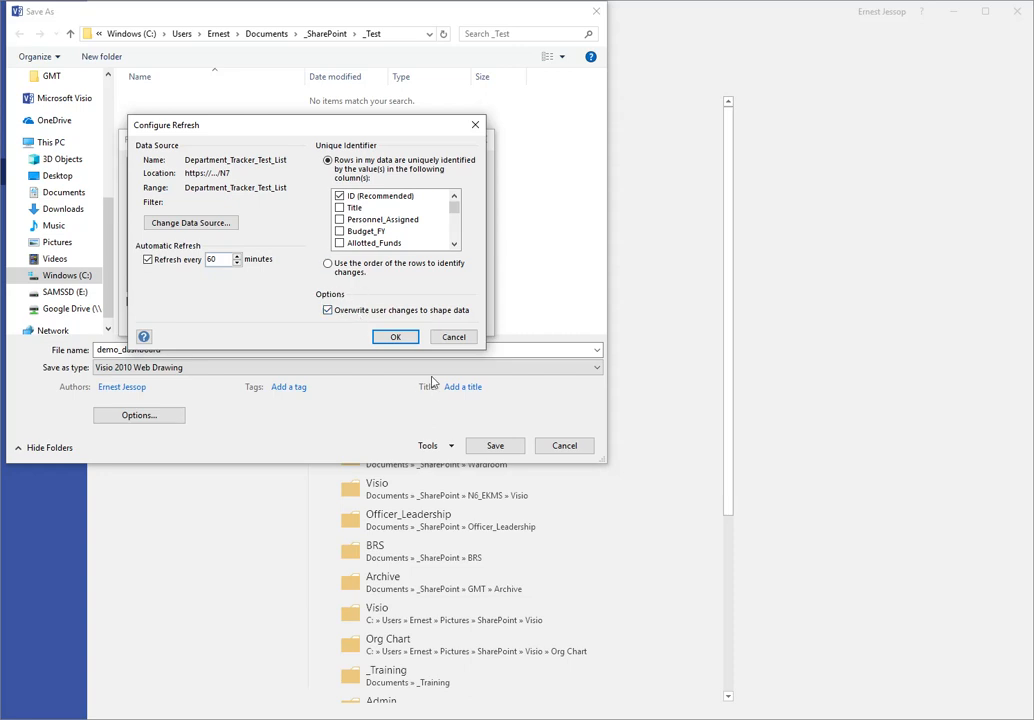
left_click(392, 338)
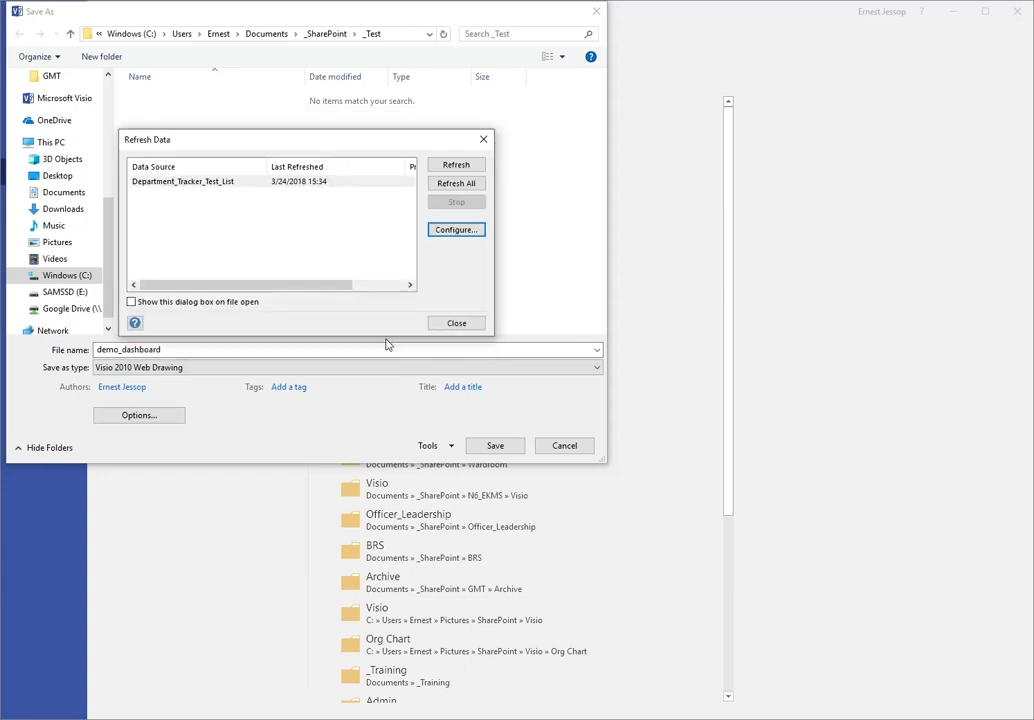
left_click(451, 231)
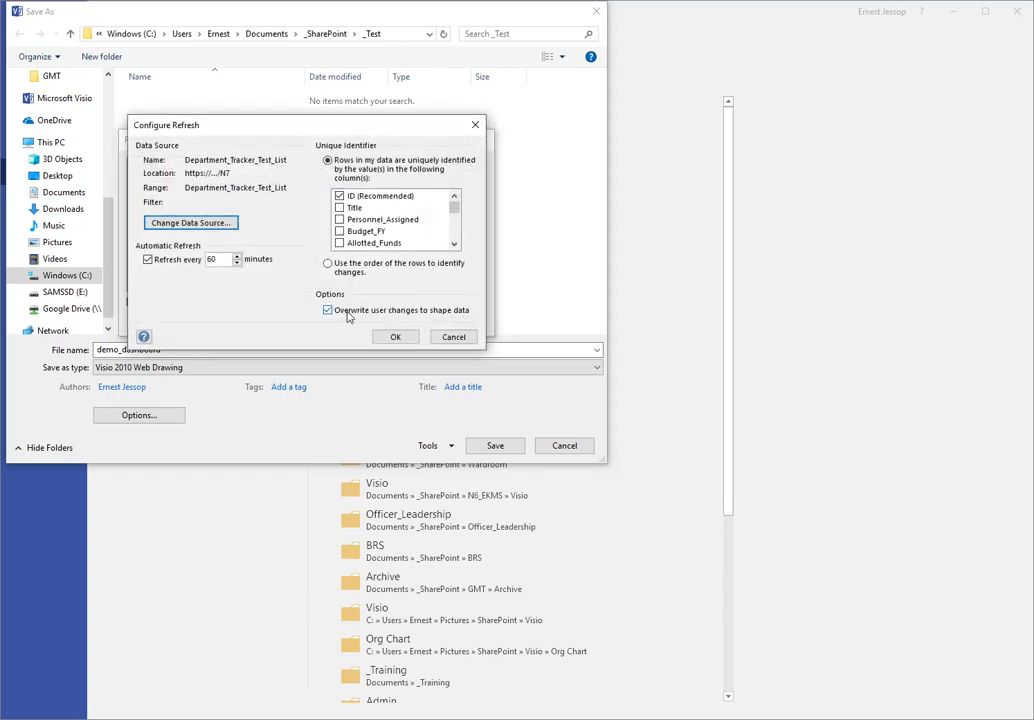
left_click_drag(395, 339, 346, 317)
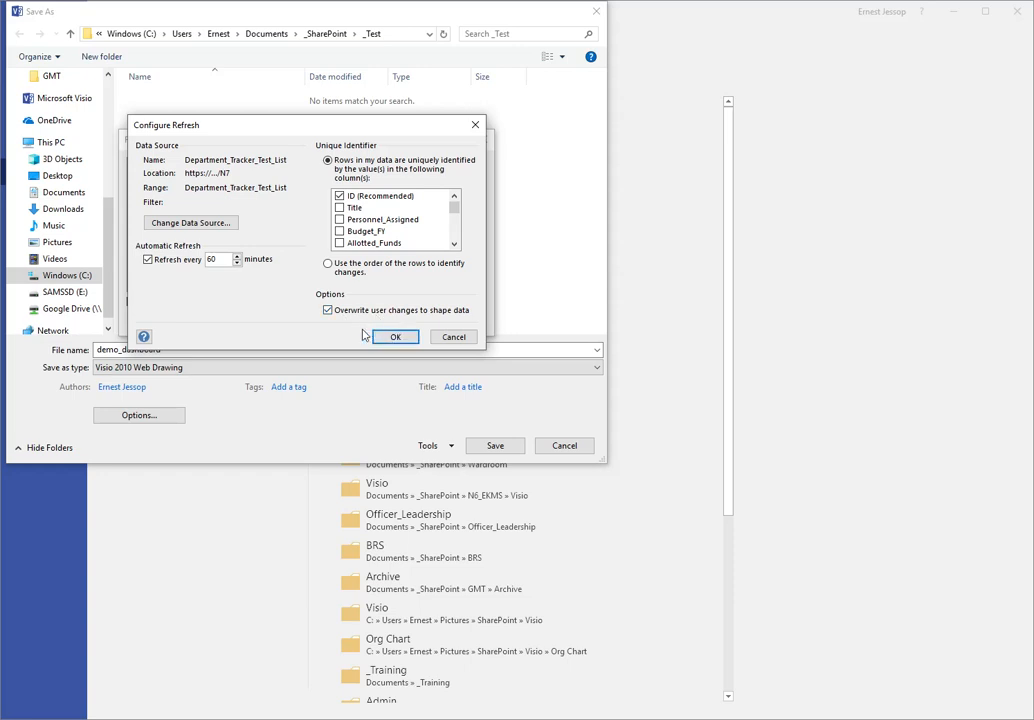
left_click(385, 337)
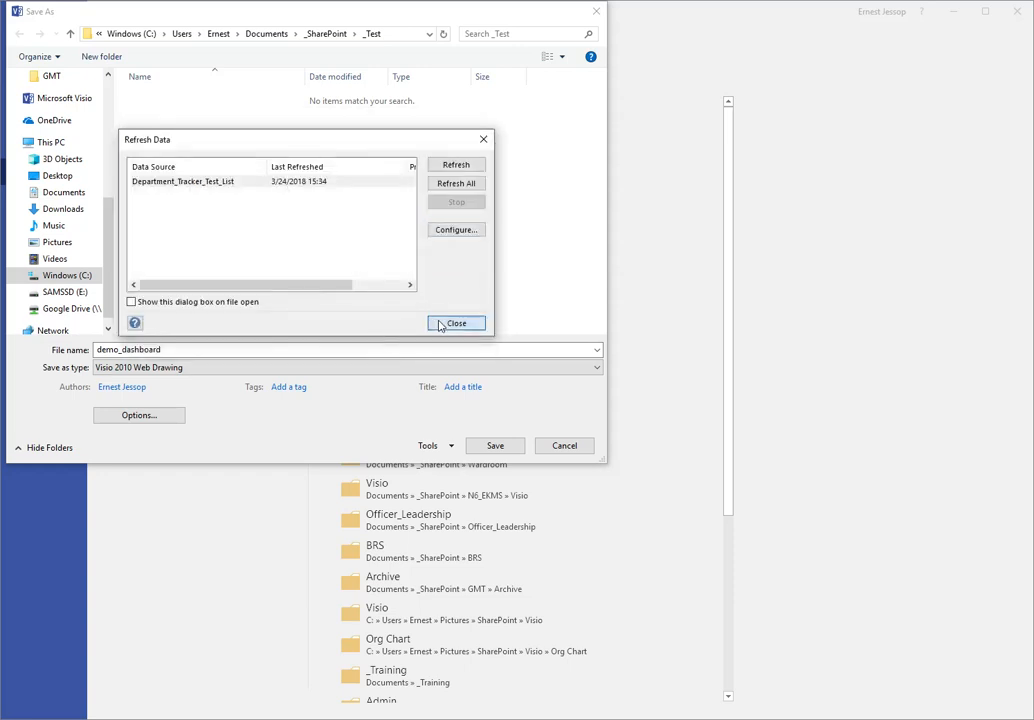
Accept the refresh and browser view options and save the demo_dashboard web drawing
left_click(439, 324)
left_click(392, 312)
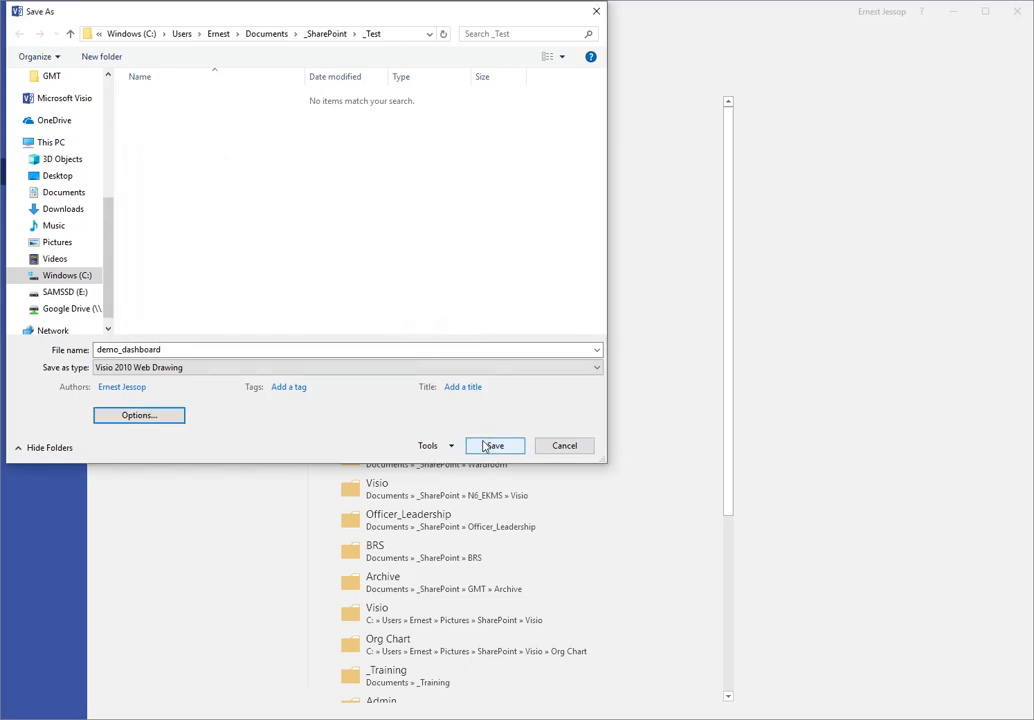
left_click(484, 446)
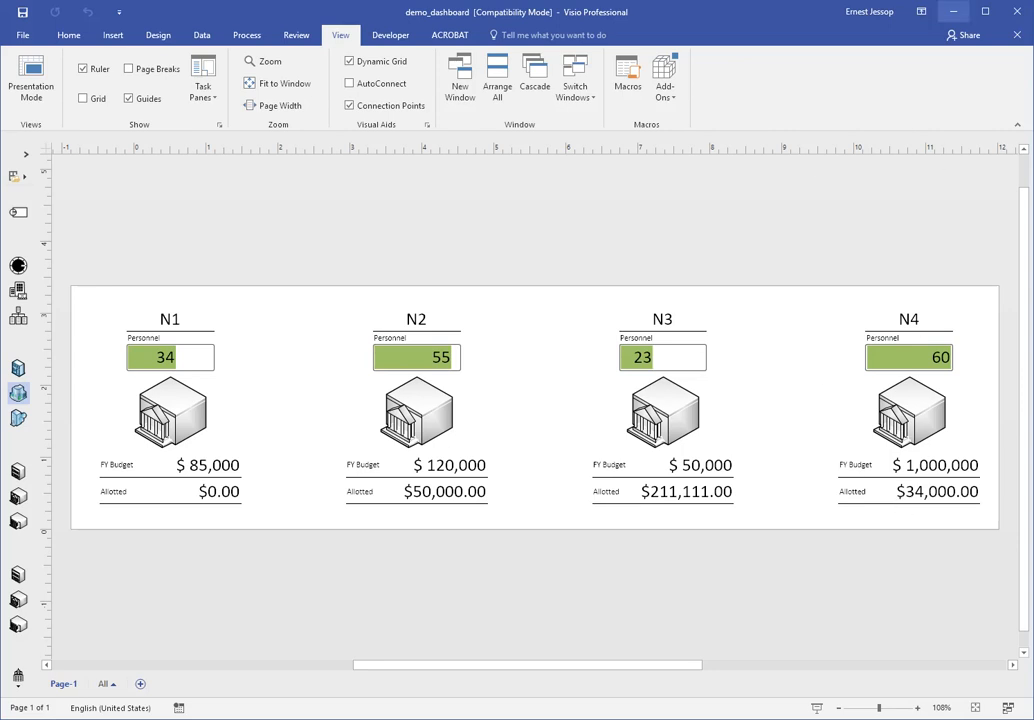
Switch to the SharePoint site in the browser and open the list of all content on the N7 Training site
left_click(955, 11)
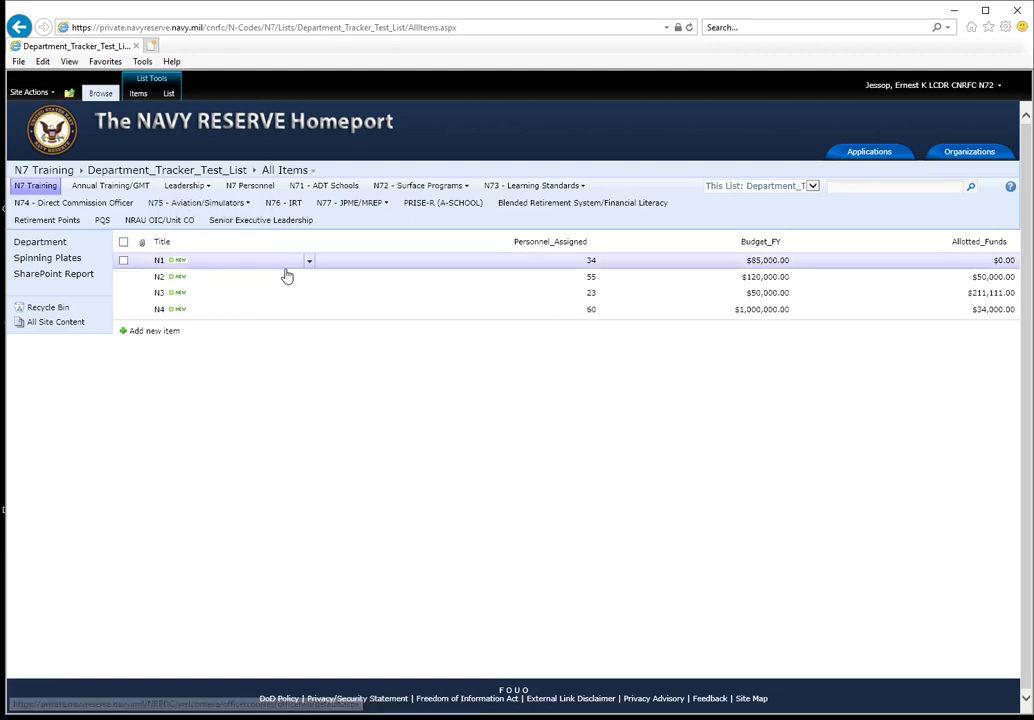
left_click(36, 92)
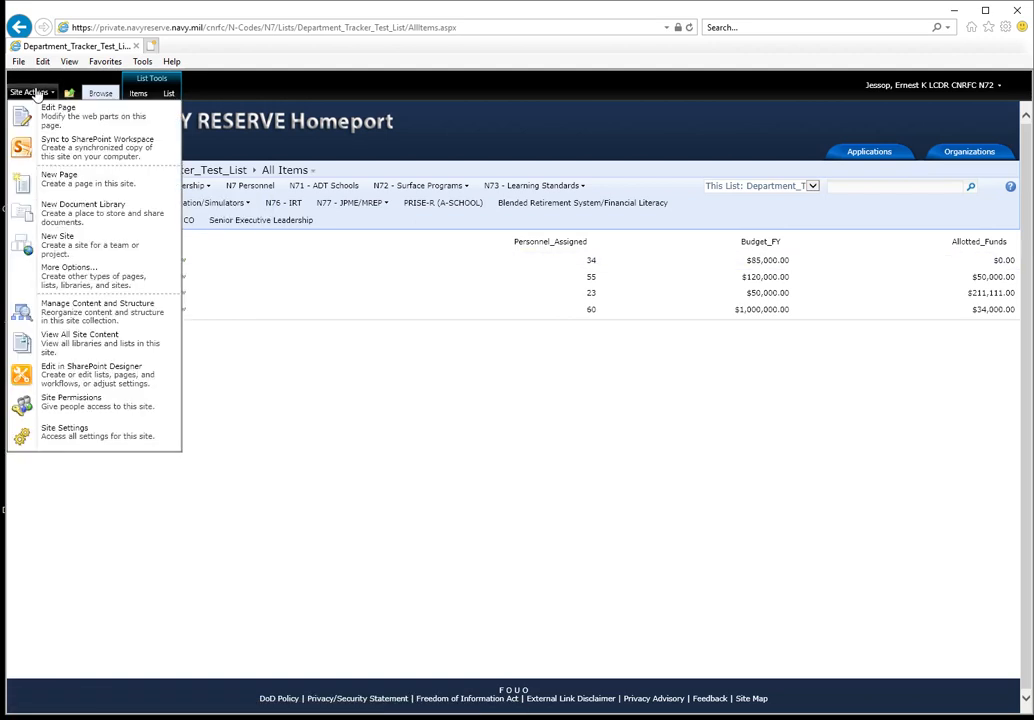
left_click(99, 352)
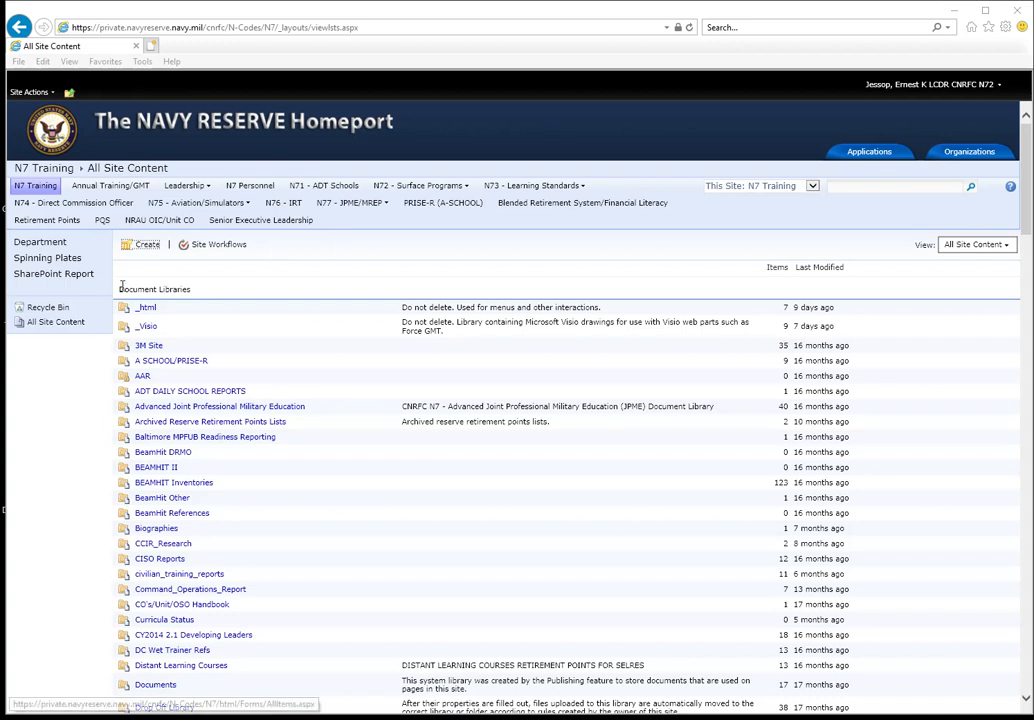
Start creating a new Web Part Page on the N7 Training site
left_click(147, 249)
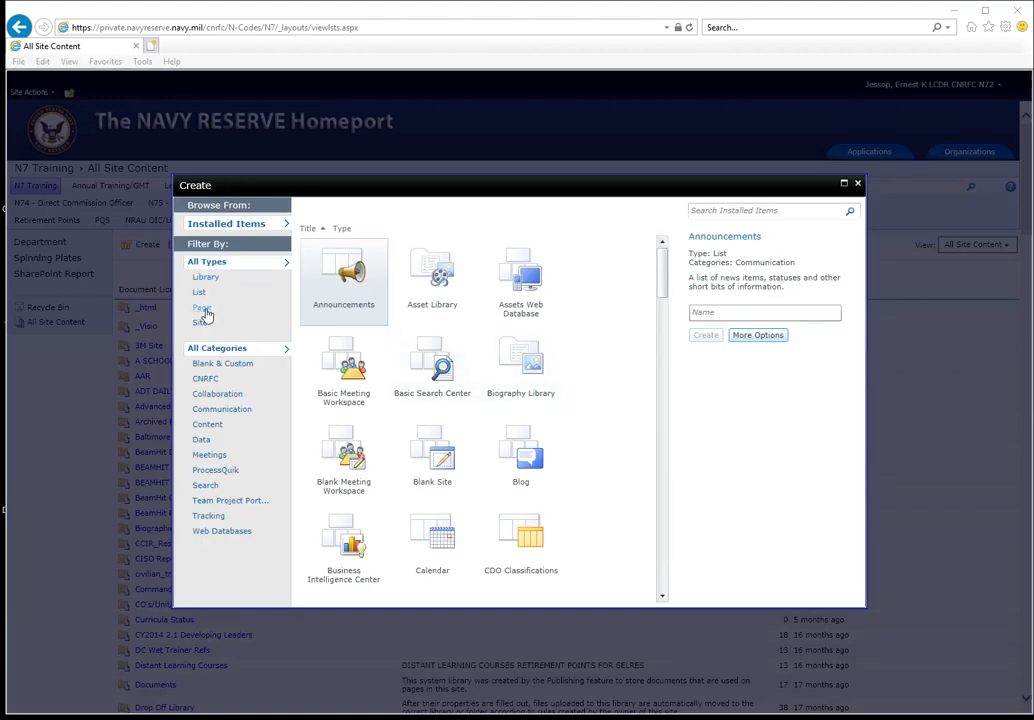
left_click(202, 308)
left_click(535, 295)
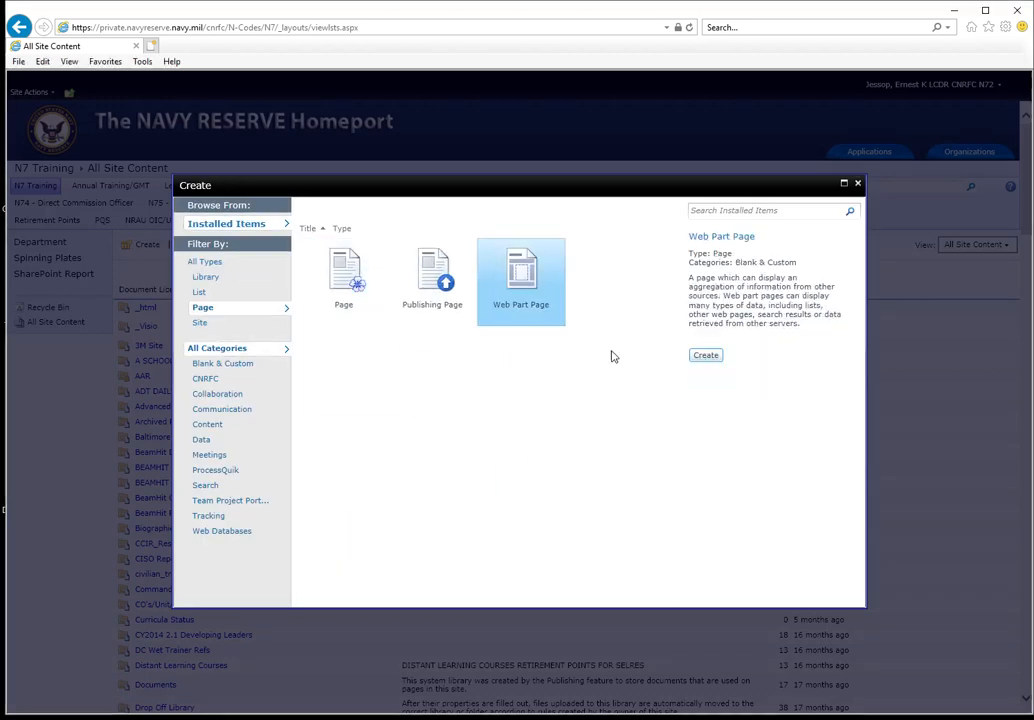
left_click(705, 358)
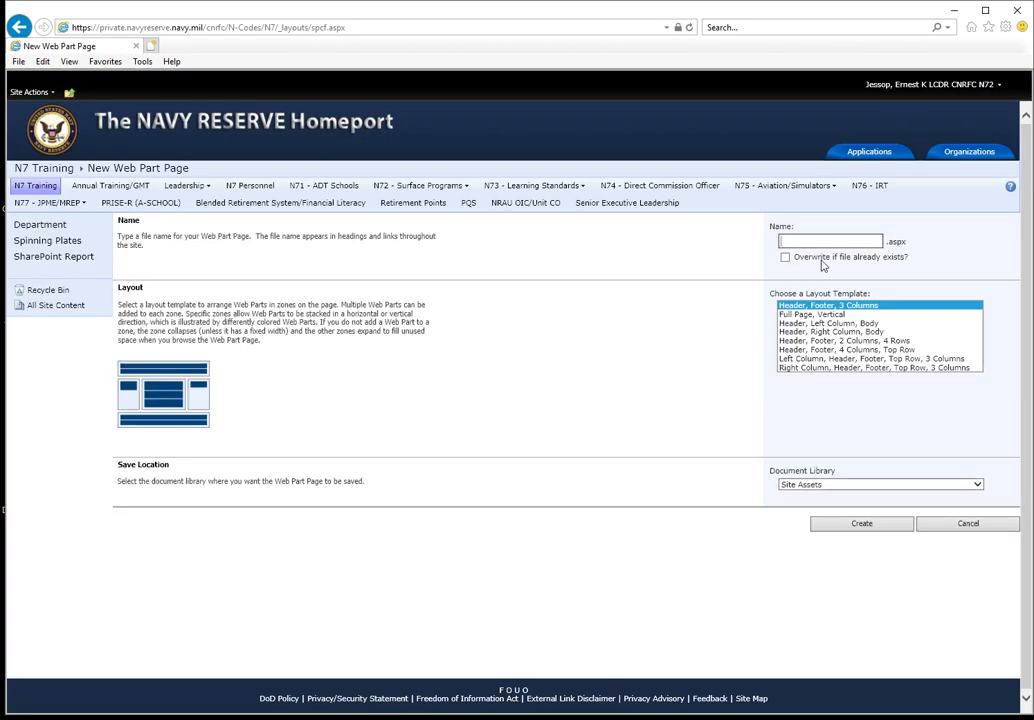
Create the Web Part Page named demo_dashboard in the Pages library with the Header, Footer, 3 Columns layout
type("demo")
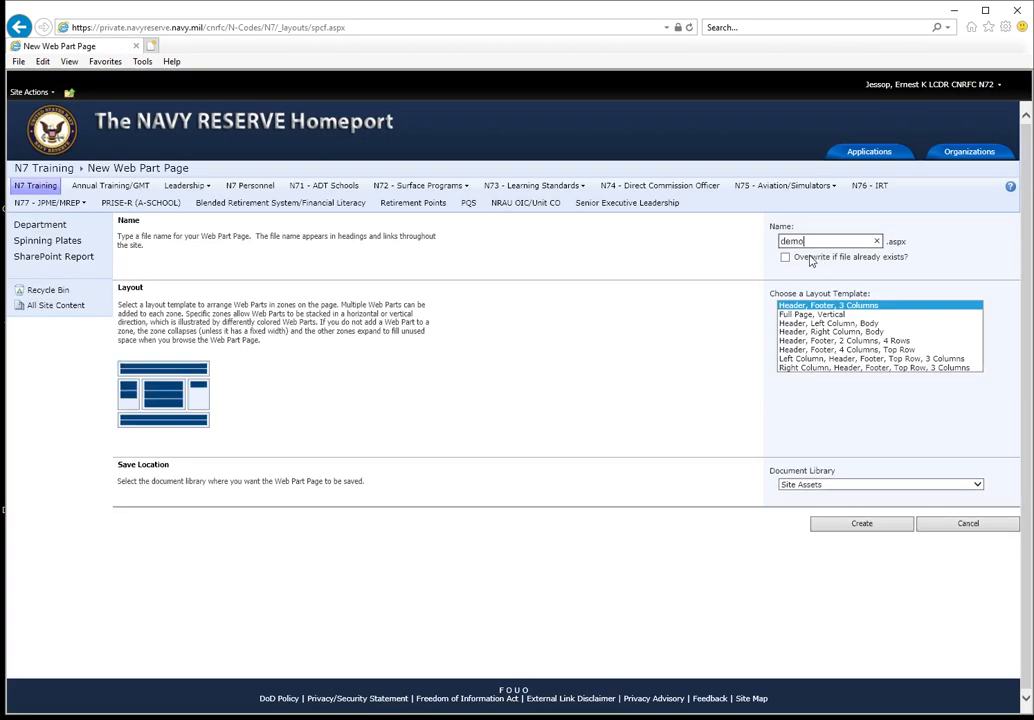
type("_dashboard")
left_click(828, 485)
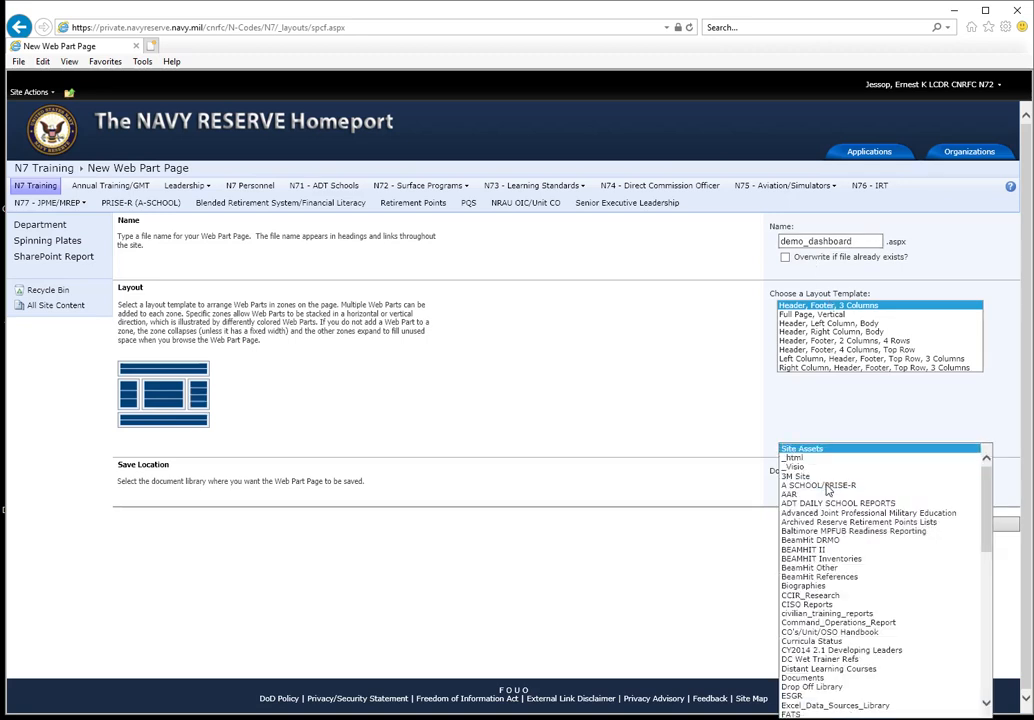
scroll(840, 580, "down", 10)
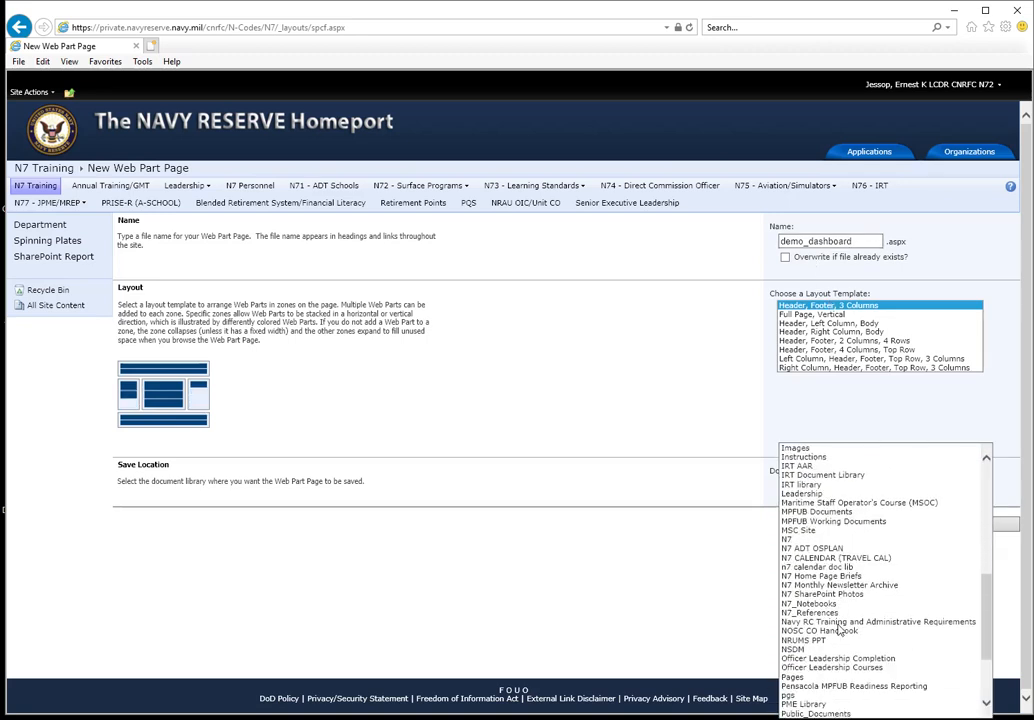
left_click(808, 657)
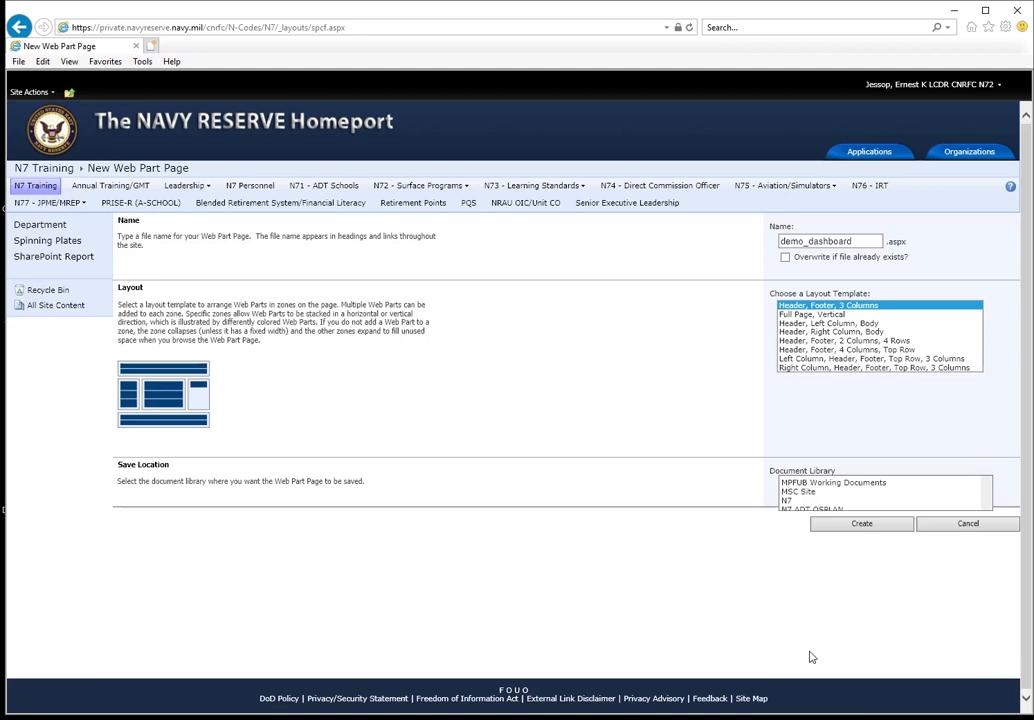
left_click(848, 530)
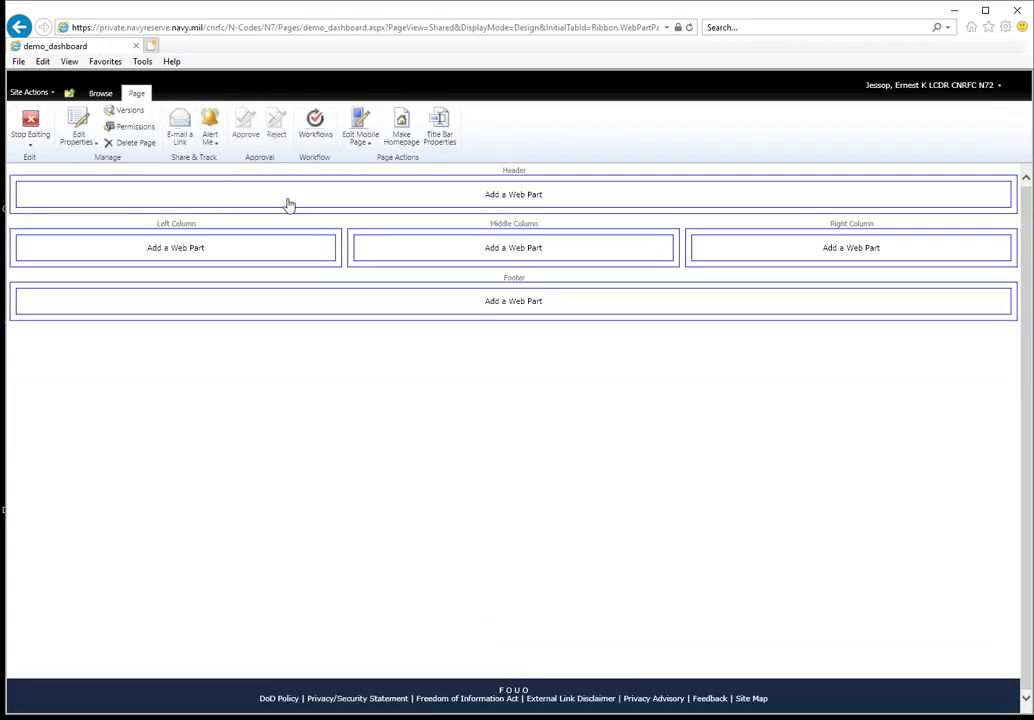
Open the N7 Training site's _Visio document library in a second browser tab, keeping the demo_dashboard page open
left_click(30, 92)
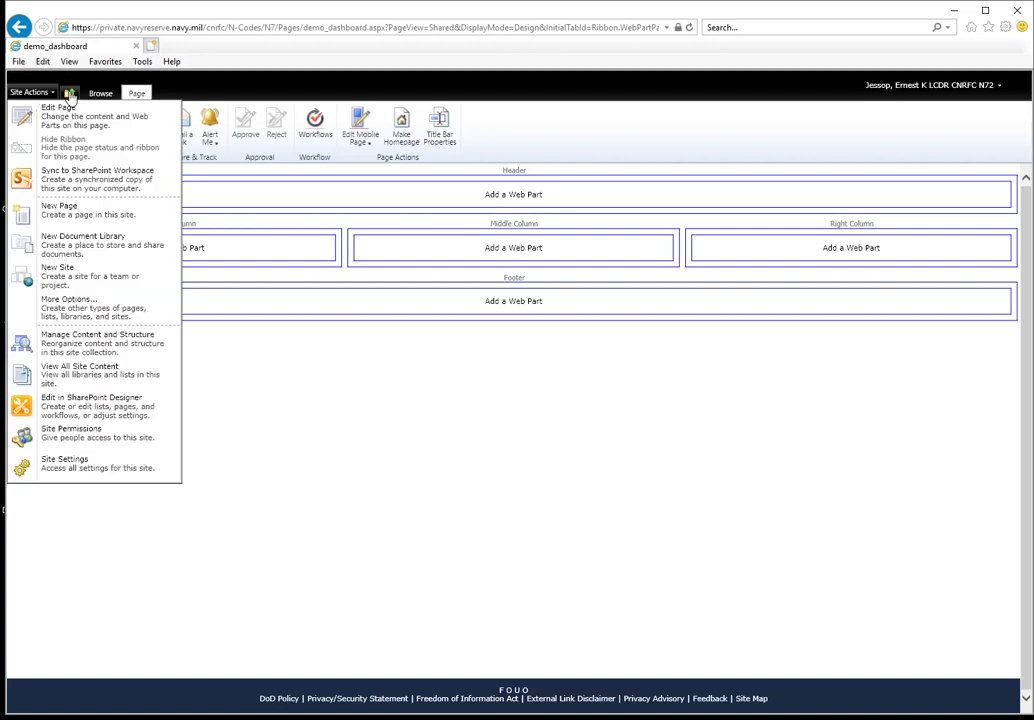
left_click(69, 93)
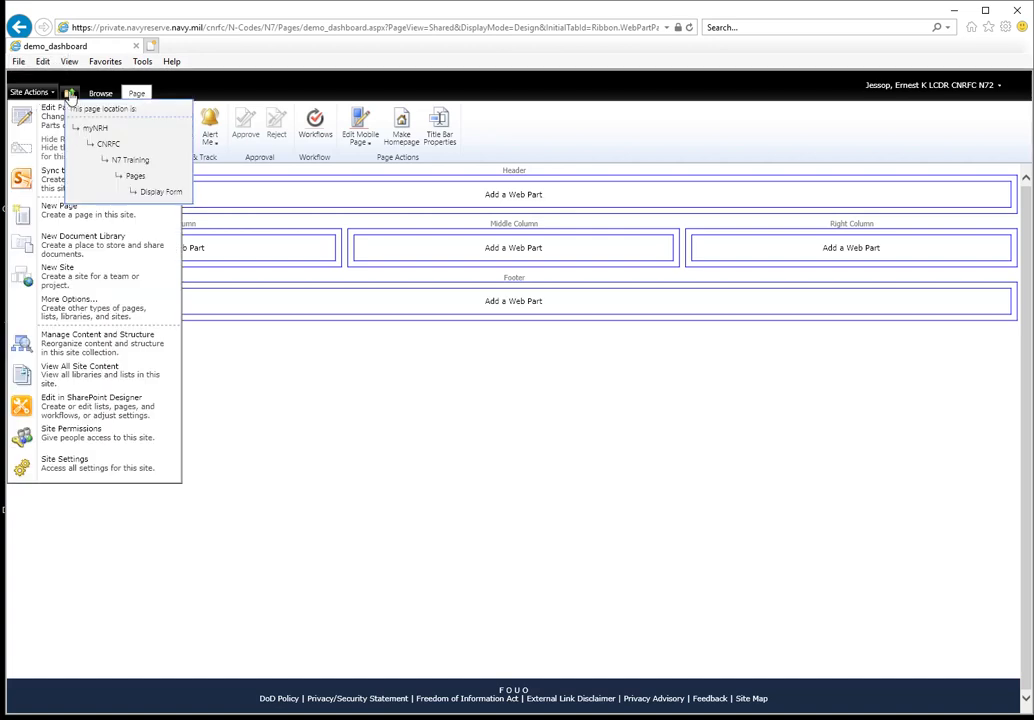
middle_click(135, 177)
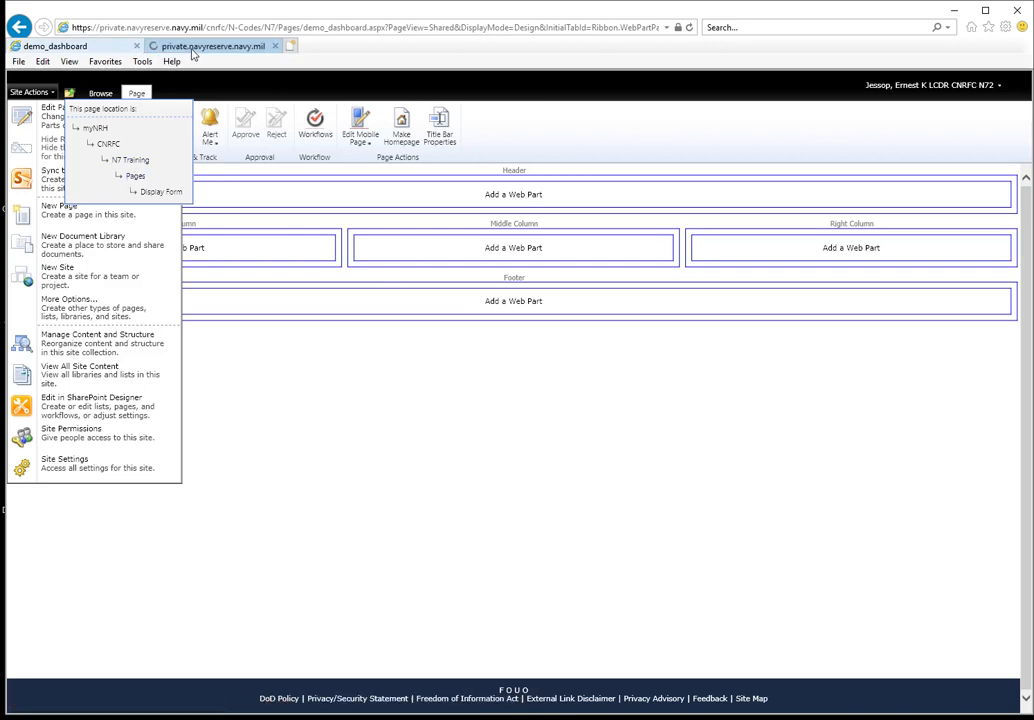
left_click(190, 47)
left_click(32, 92)
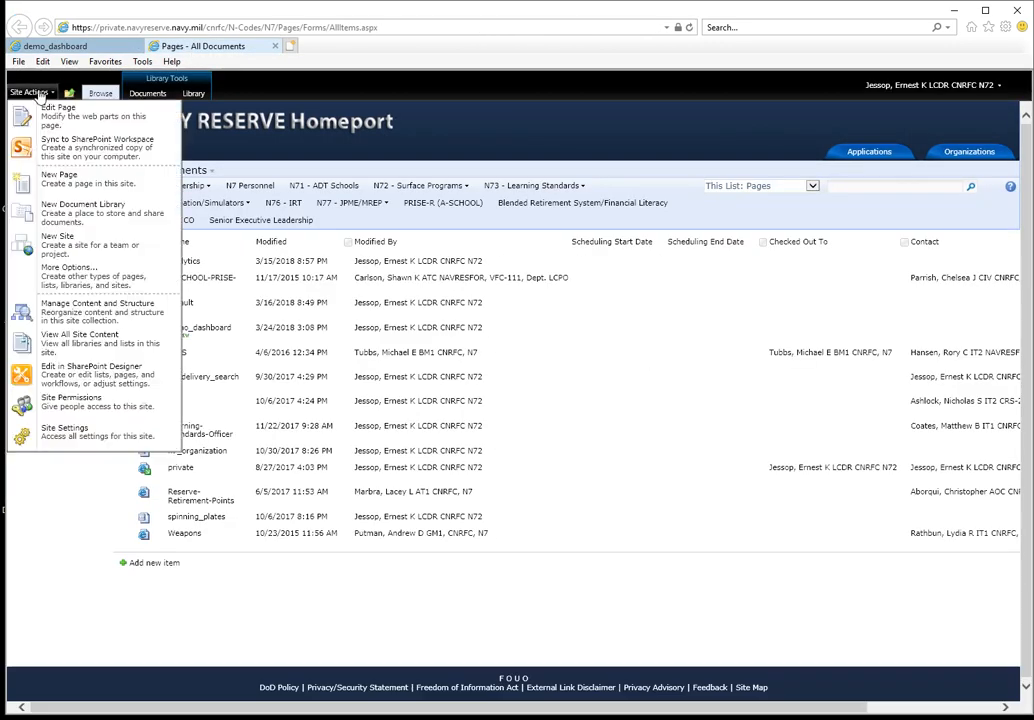
left_click(83, 276)
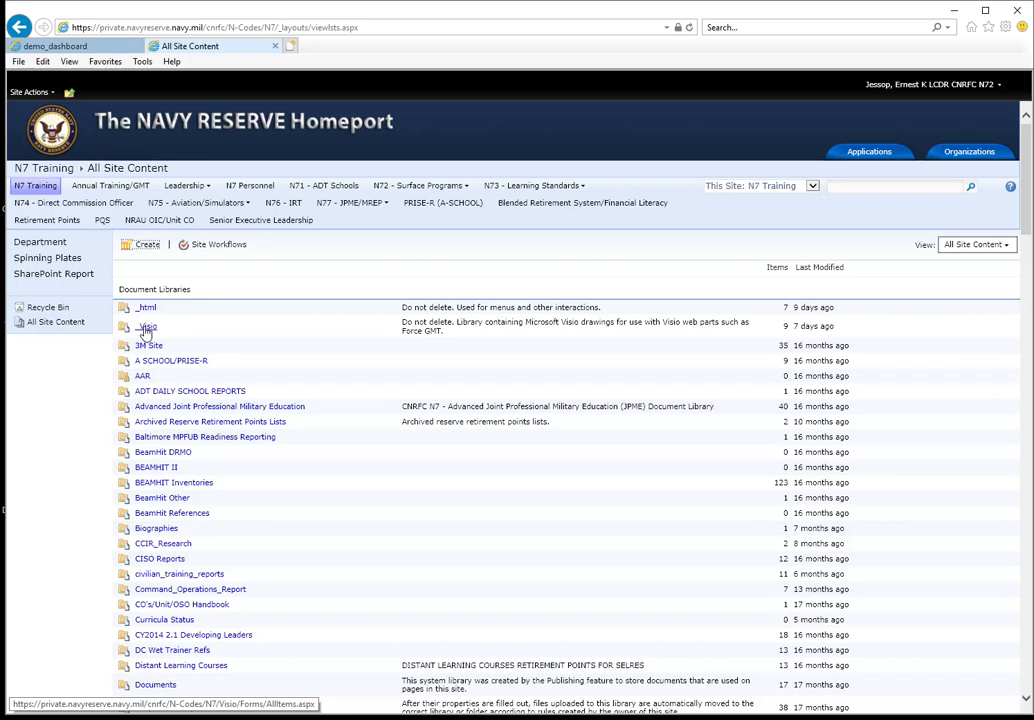
left_click(147, 328)
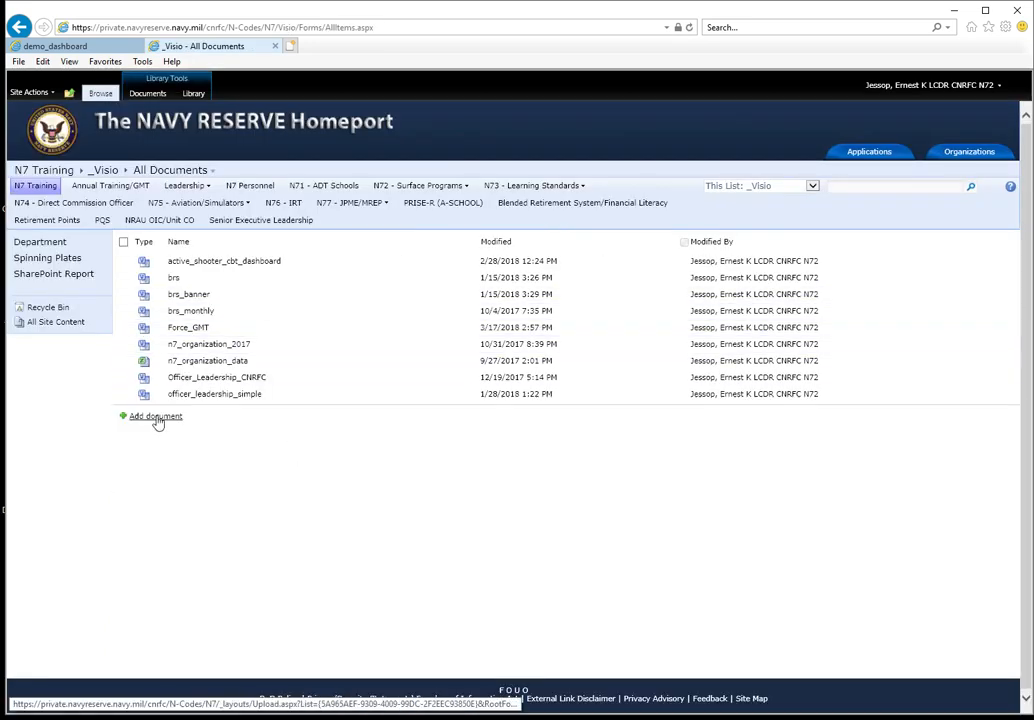
Upload the demo_dashboard Visio Web Drawing from the _SharePoint\_Test folder to the _Visio library and save its document properties
left_click(156, 417)
left_click(651, 373)
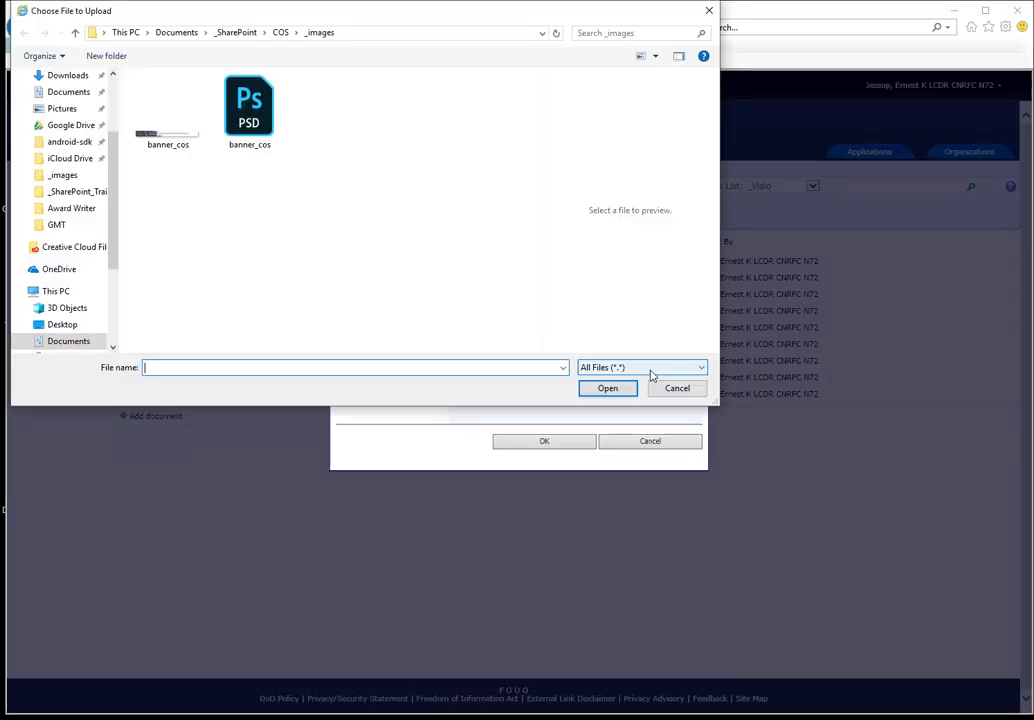
left_click(232, 35)
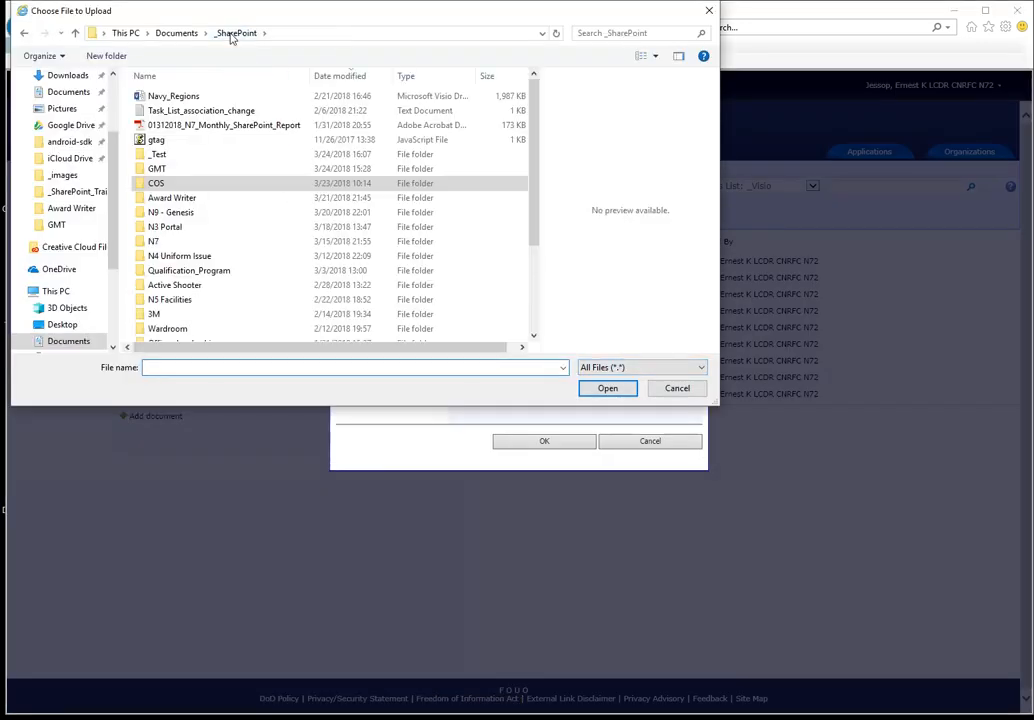
double_click(232, 156)
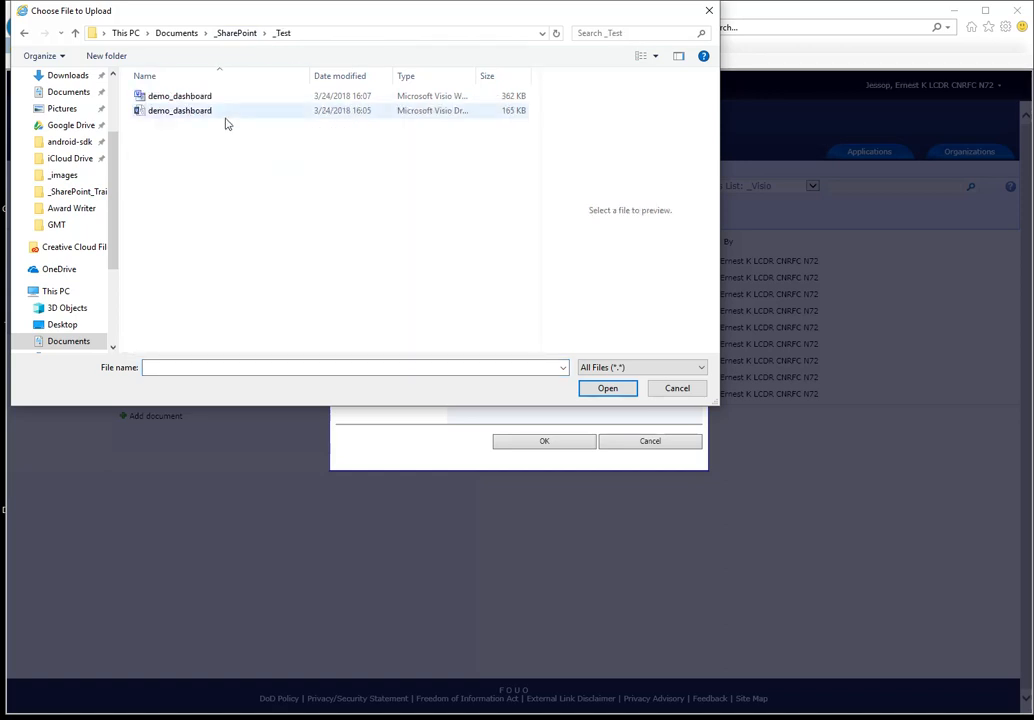
left_click_drag(478, 77, 535, 77)
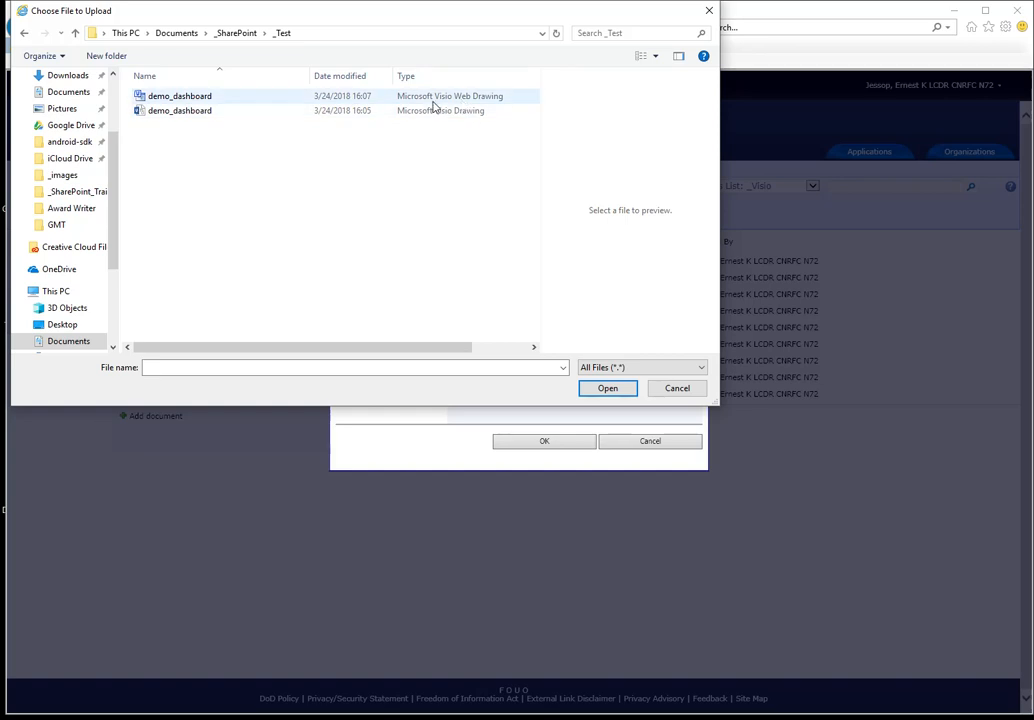
left_click(193, 100)
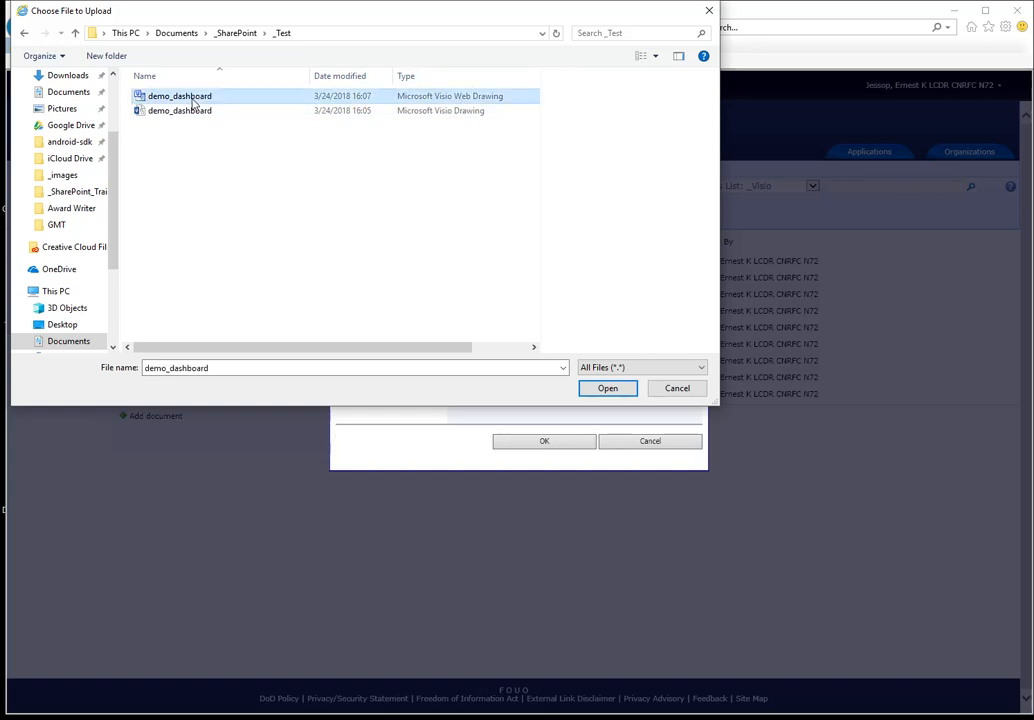
left_click(603, 392)
left_click(546, 443)
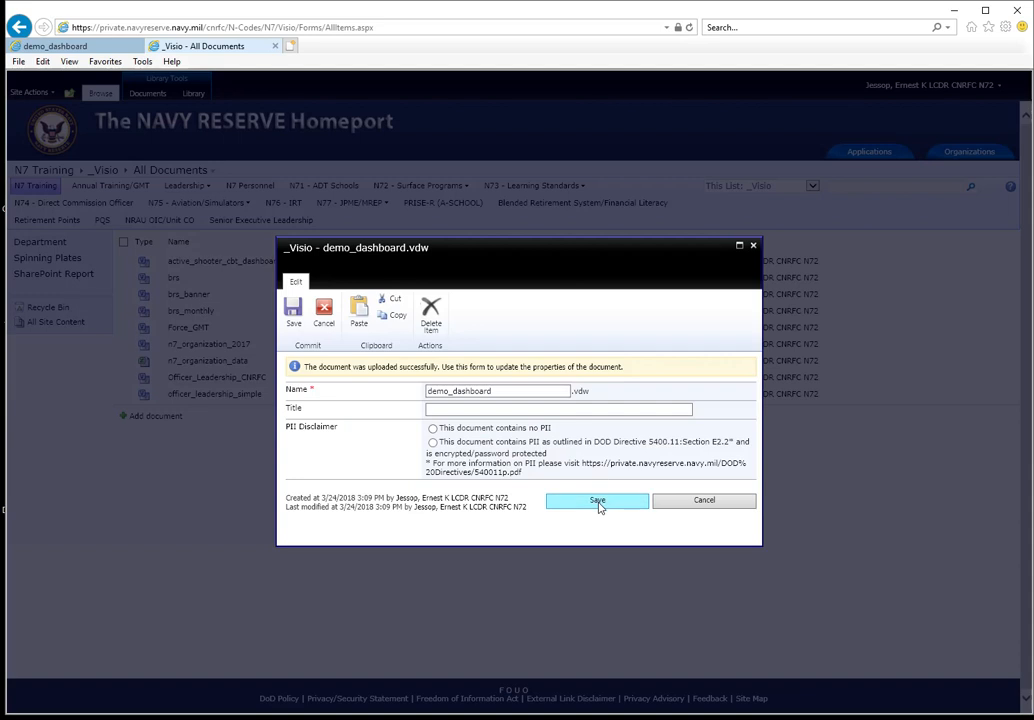
left_click(598, 501)
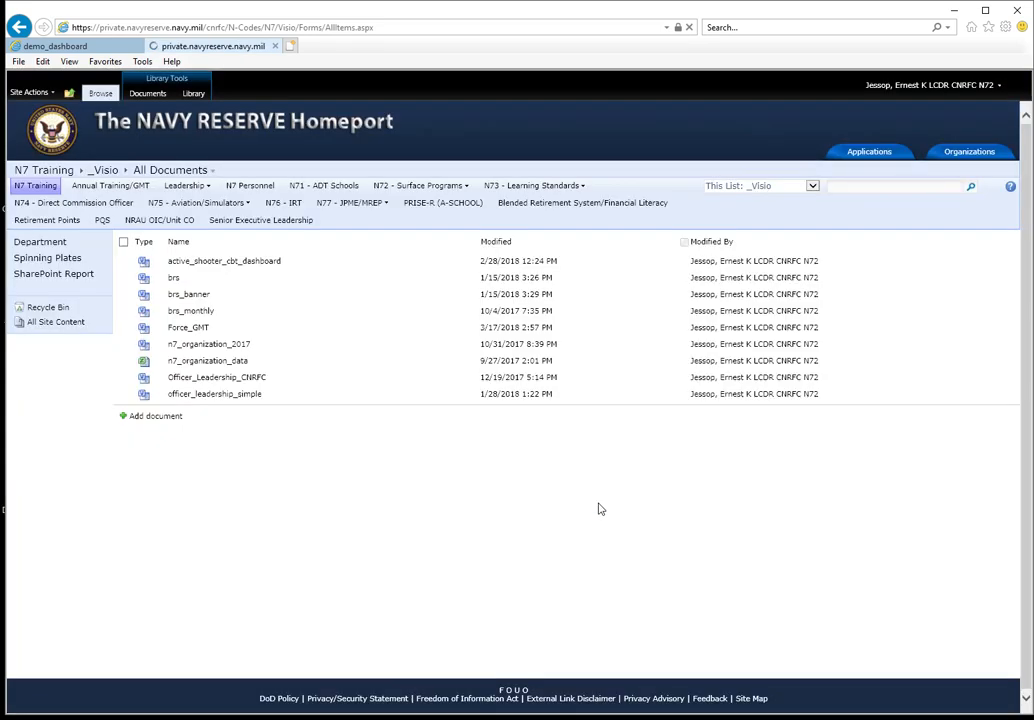